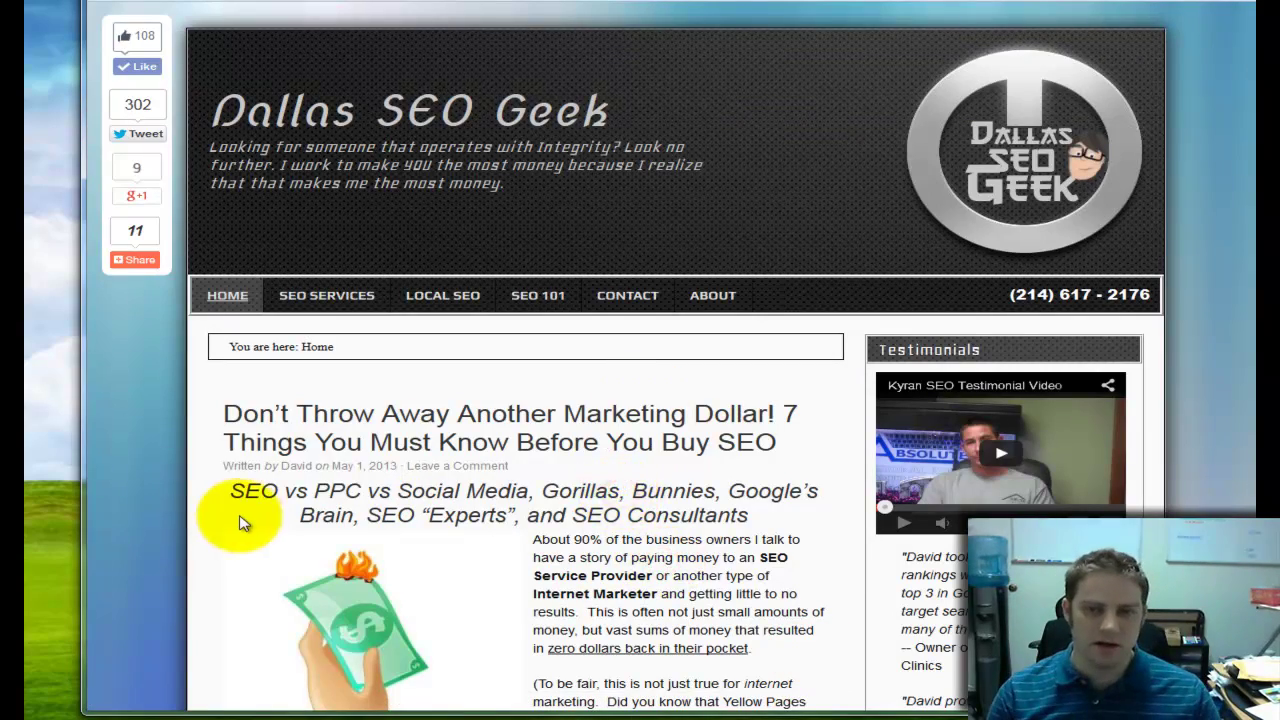
Step: Look through the home page article about seven things to know before buying SEO
scroll(240, 515, "down", 20)
scroll(240, 515, "down", 20)
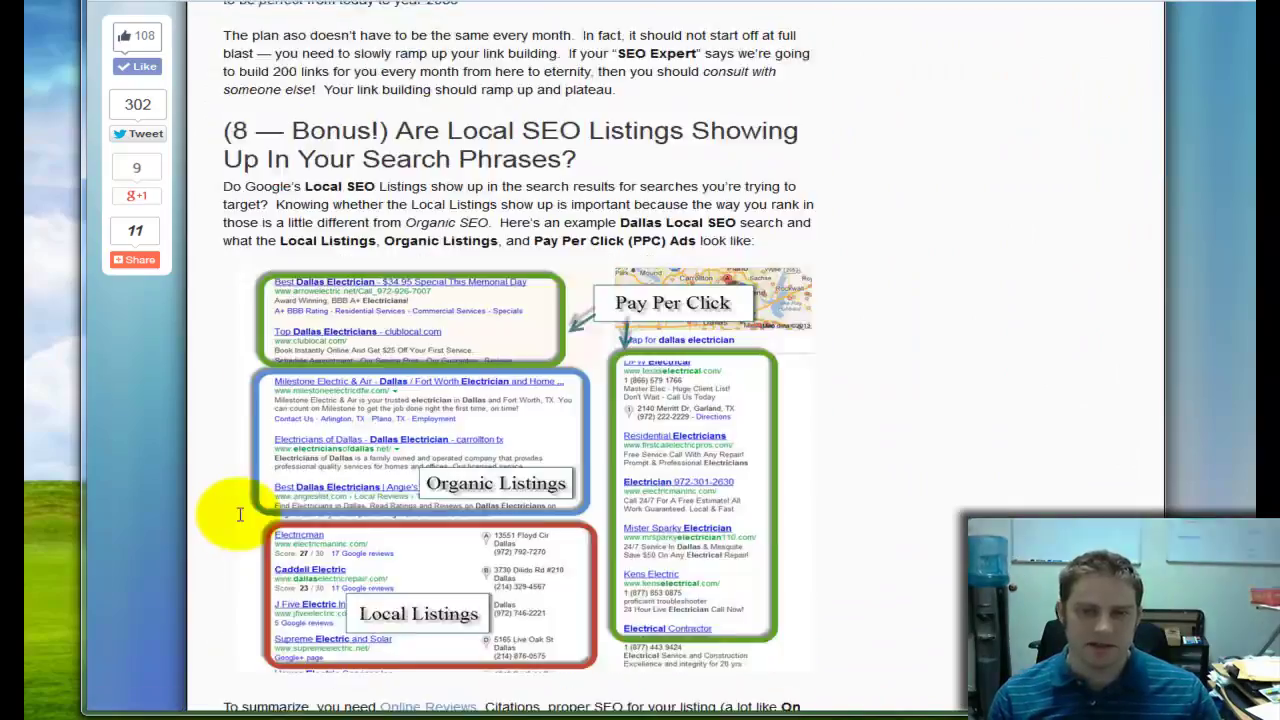
key("Home")
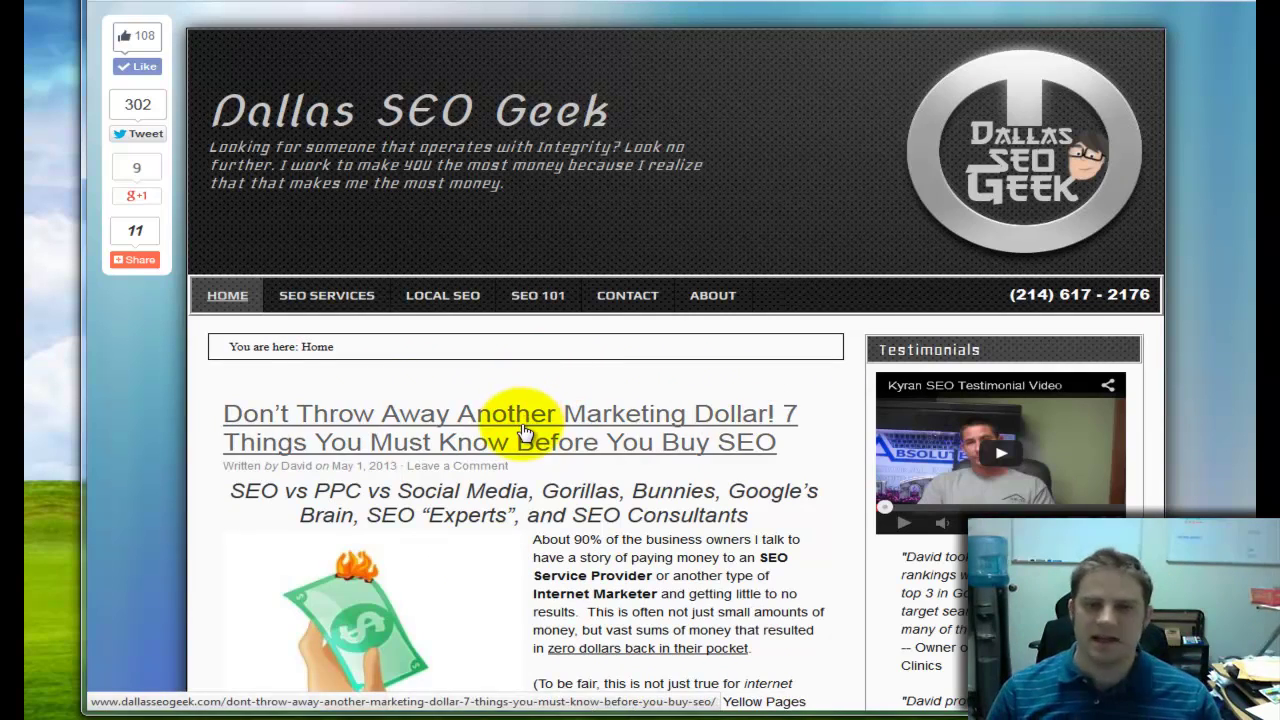
scroll(500, 405, "down", 5)
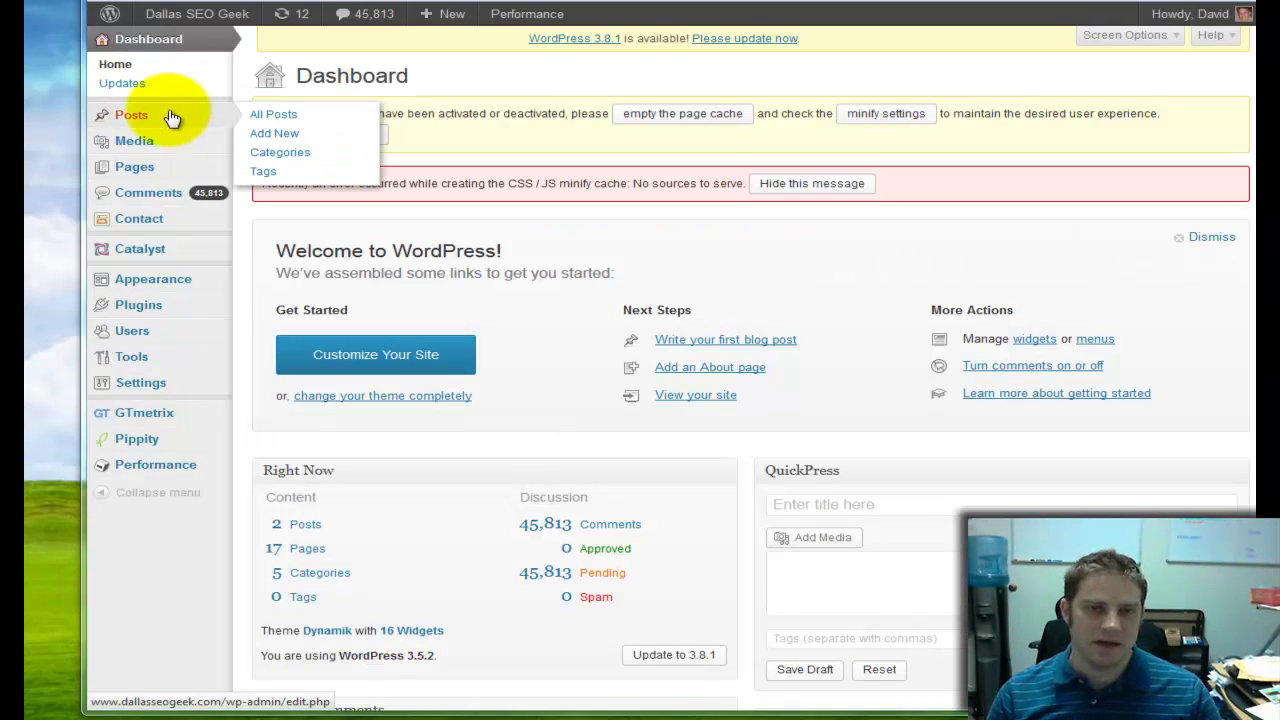
Step: View the site's list of existing posts and its list of existing pages in the WordPress admin area
left_click(172, 117)
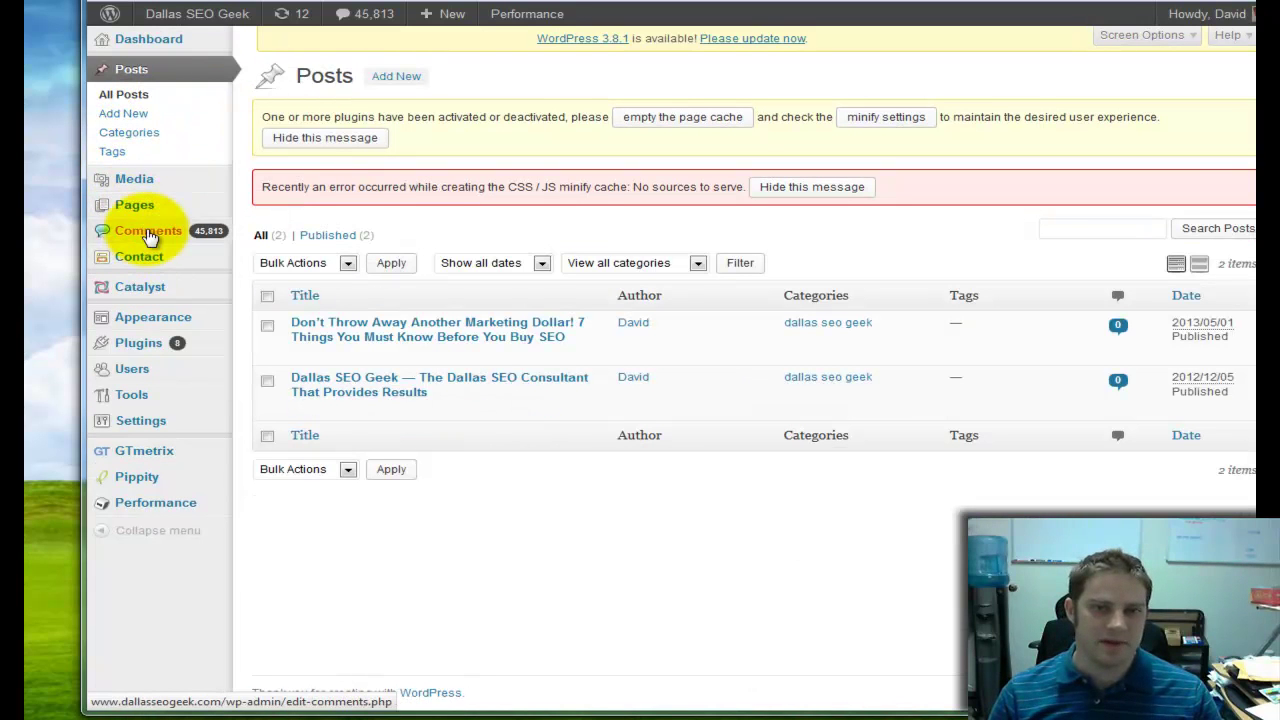
mouse_move(143, 210)
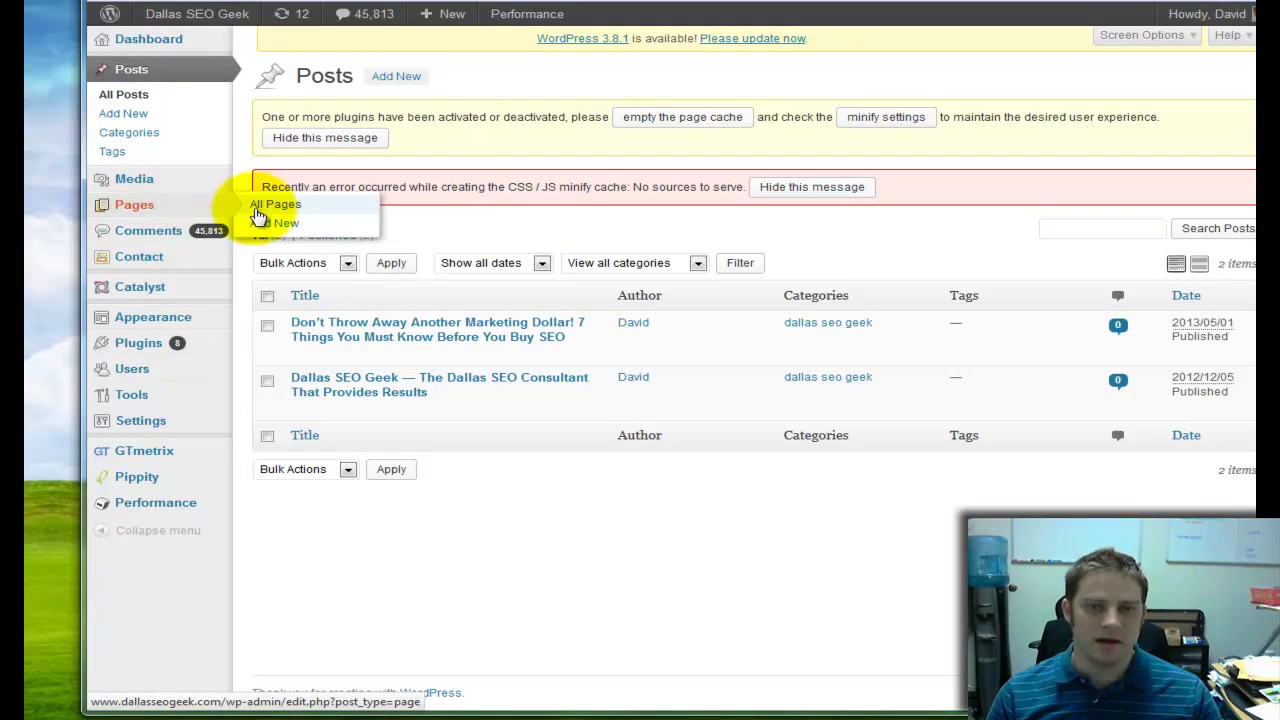
left_click(199, 212)
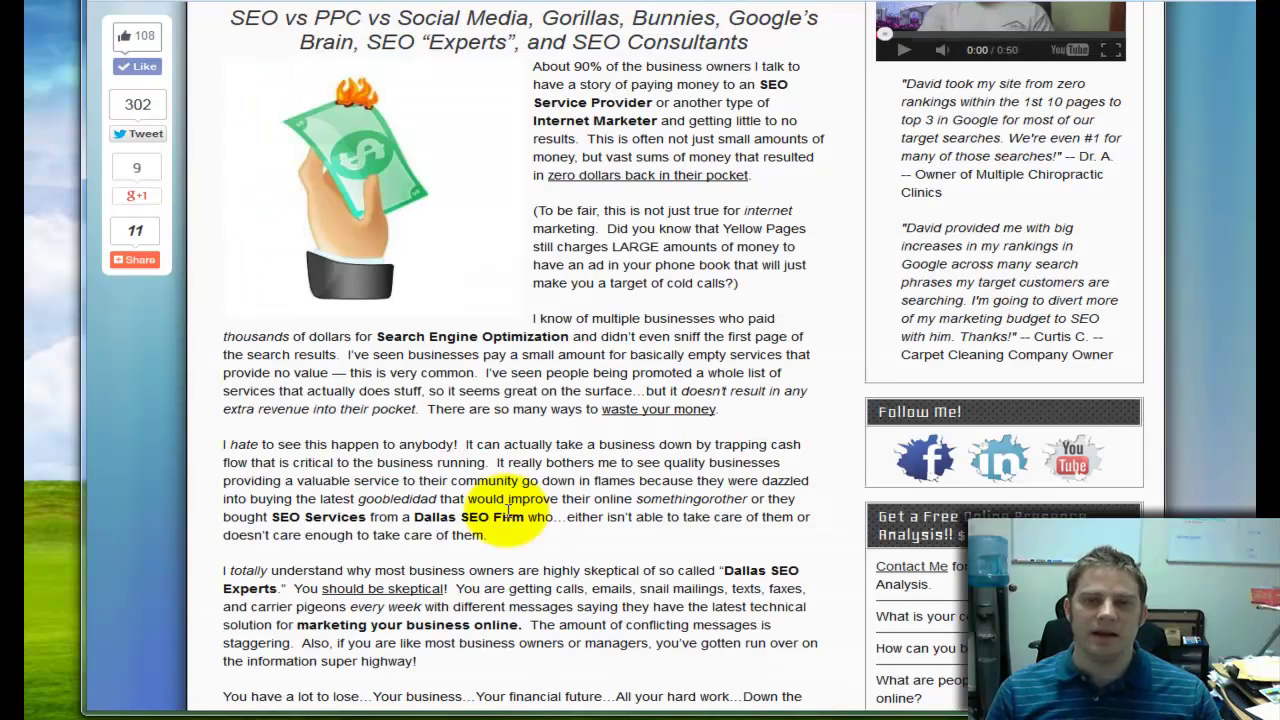
scroll(522, 515, "up", 5)
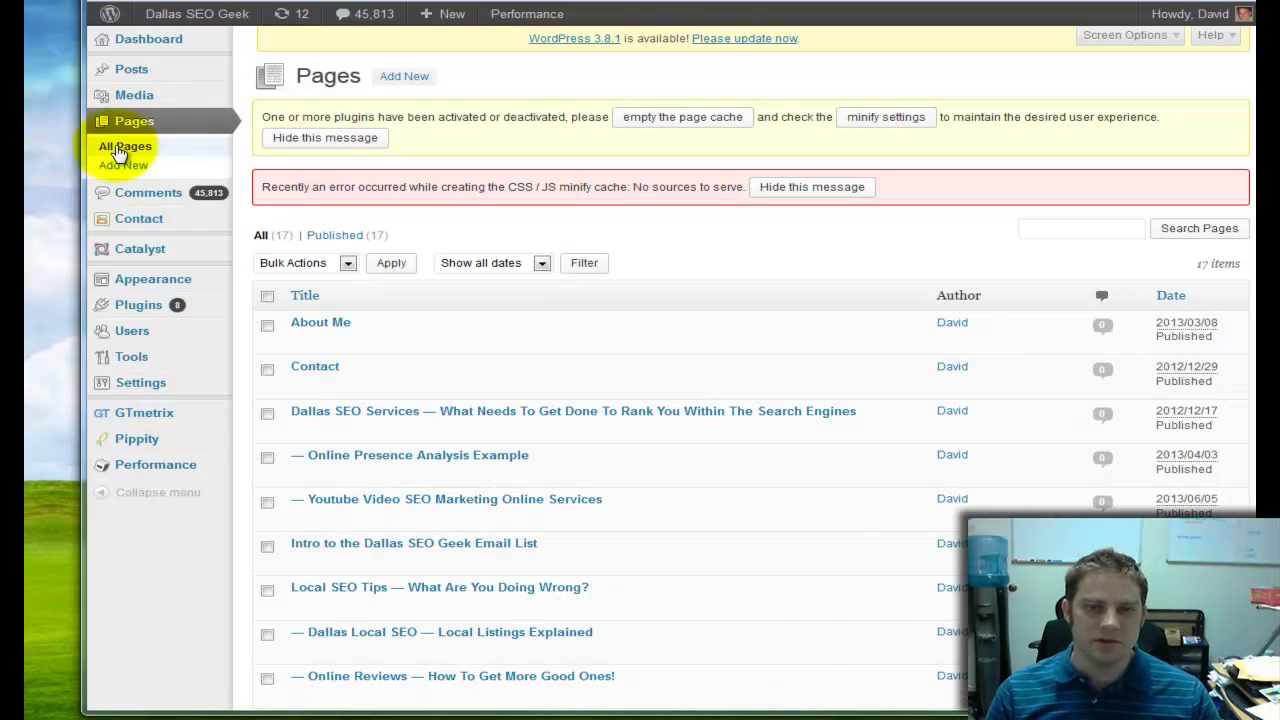
Step: Create a new page titled "test page" with "hi" as its body text
left_click(160, 168)
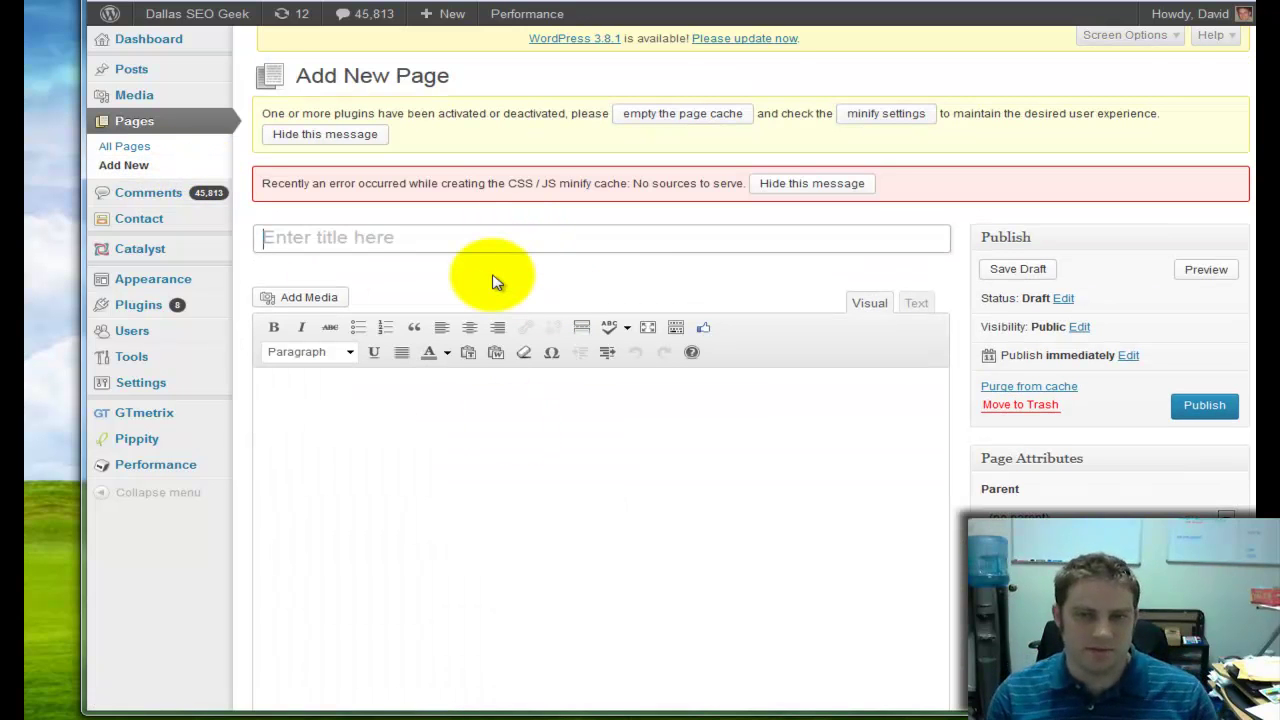
left_click(350, 453)
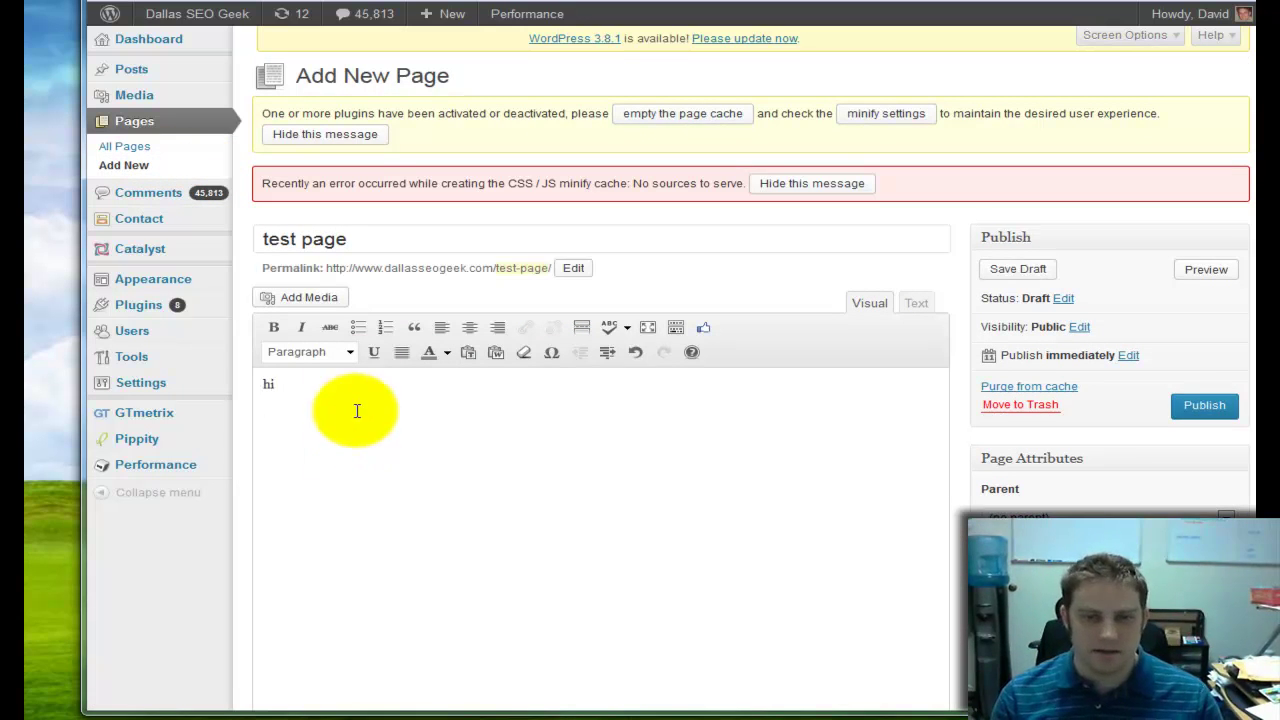
left_click(325, 387)
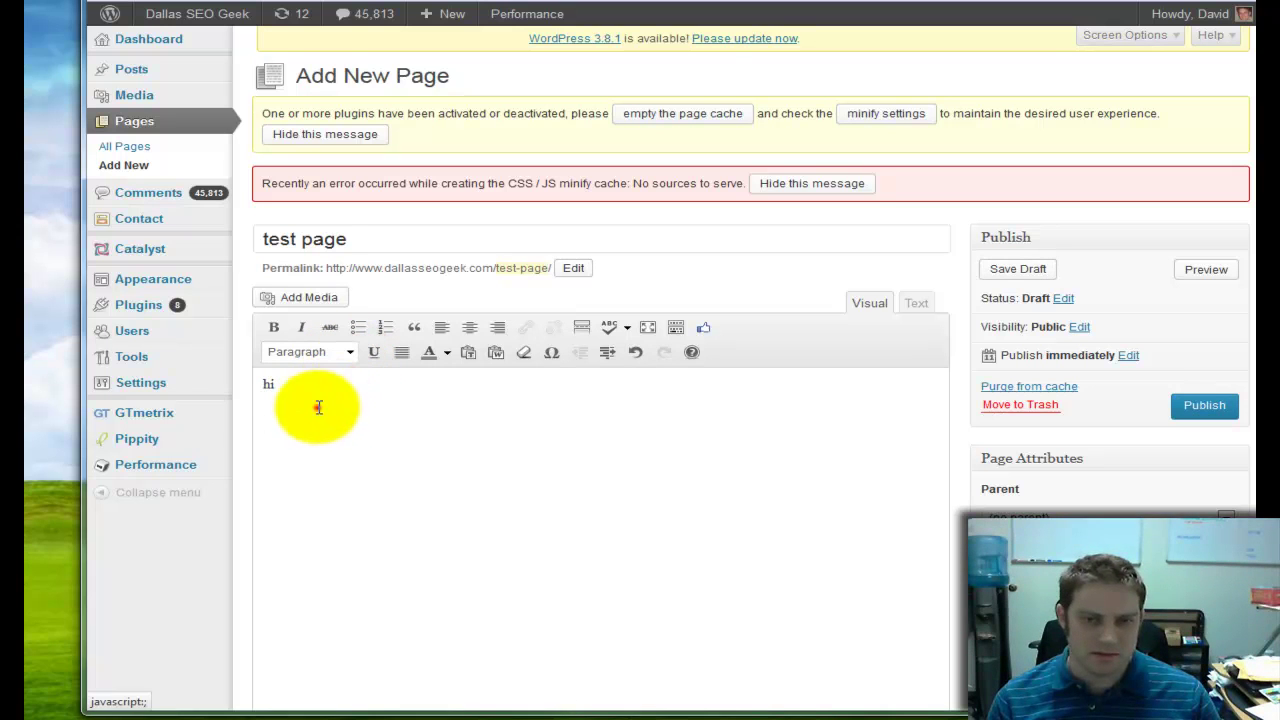
Step: Format the "hi" text in the page body as Heading 2
left_click(312, 385)
double_click(312, 386)
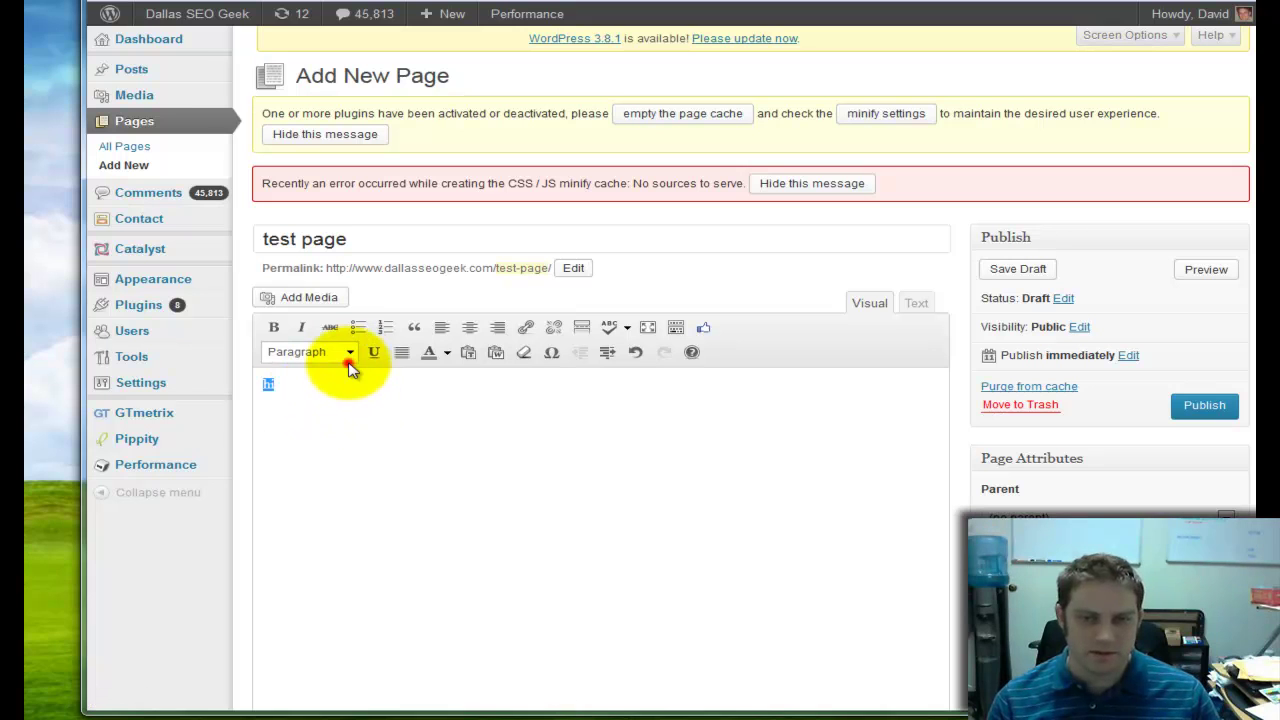
left_click(349, 354)
left_click(363, 478)
left_click(350, 460)
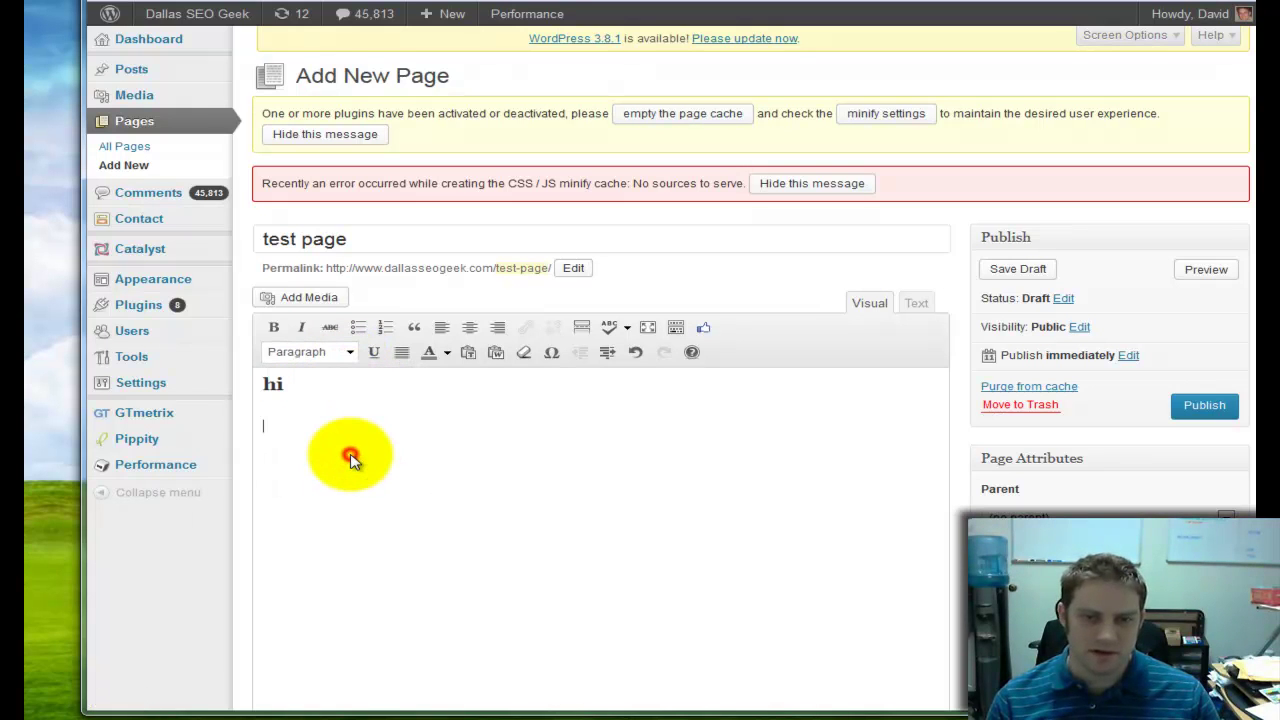
Step: Make the "hi" heading bold and underlined
double_click(343, 391)
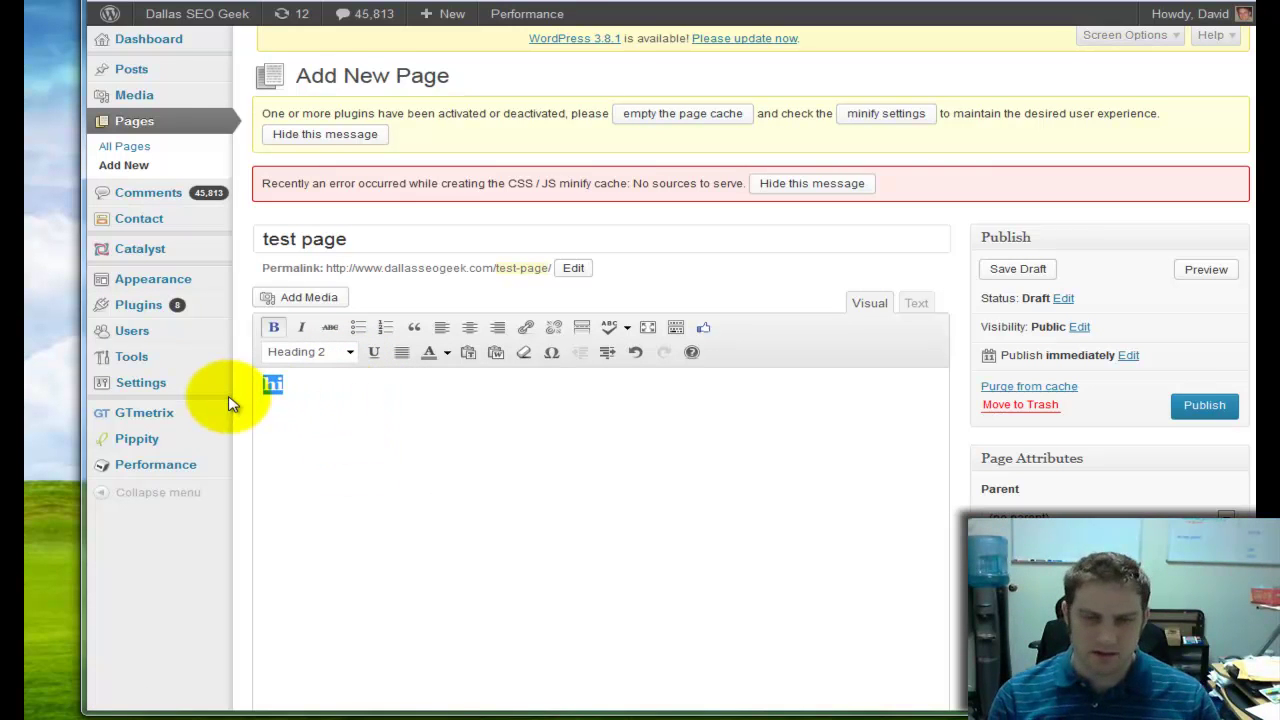
left_click(286, 413)
left_click(297, 388)
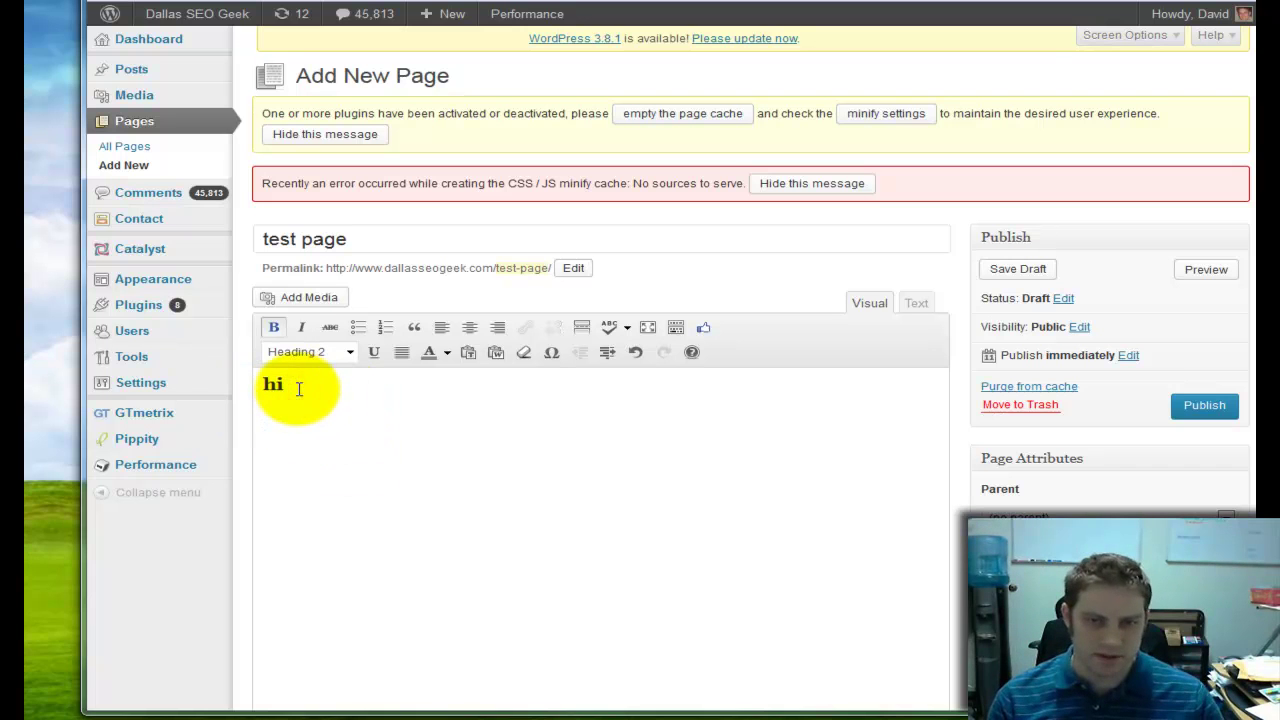
left_click(273, 330)
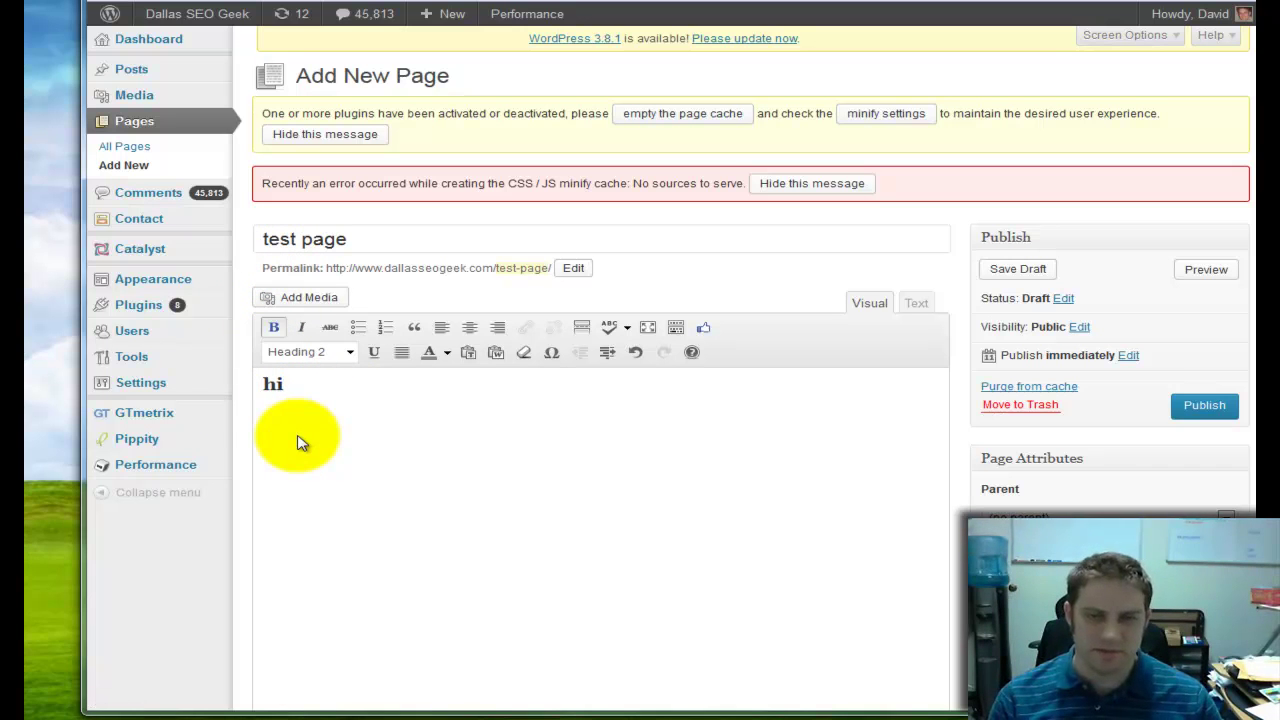
key("ctrl+a")
left_click(368, 353)
left_click(361, 478)
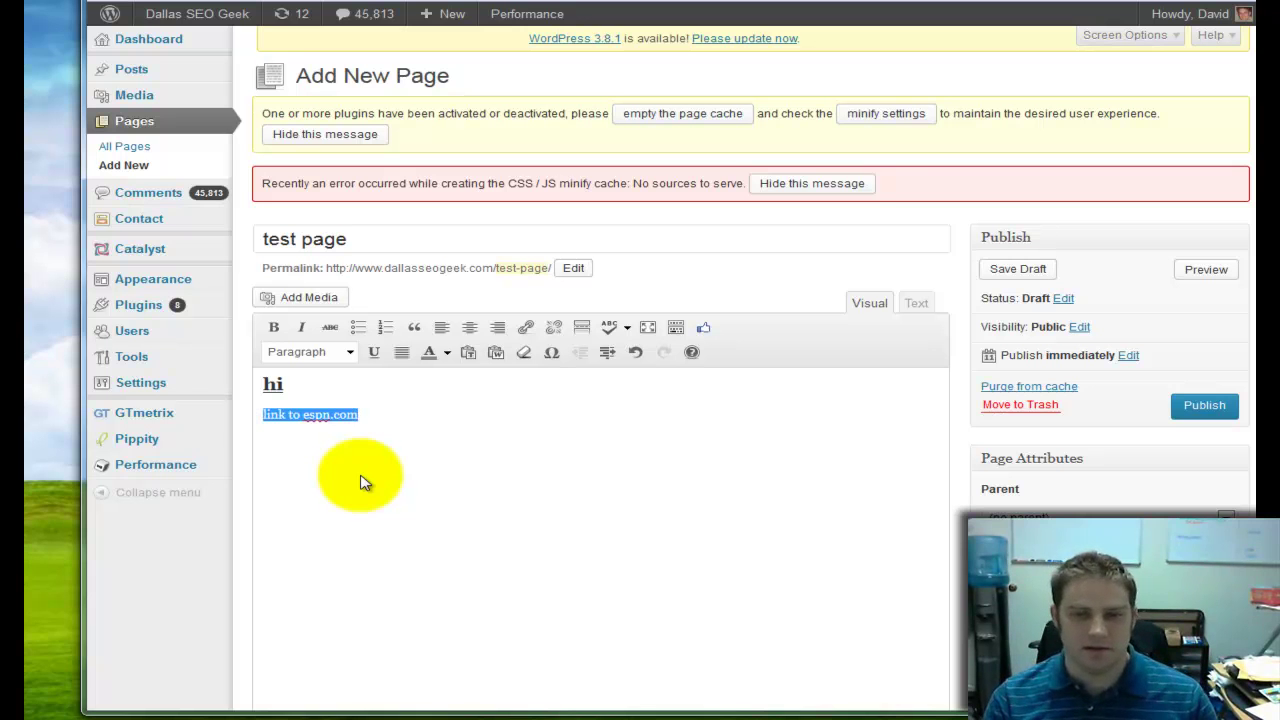
left_click(526, 328)
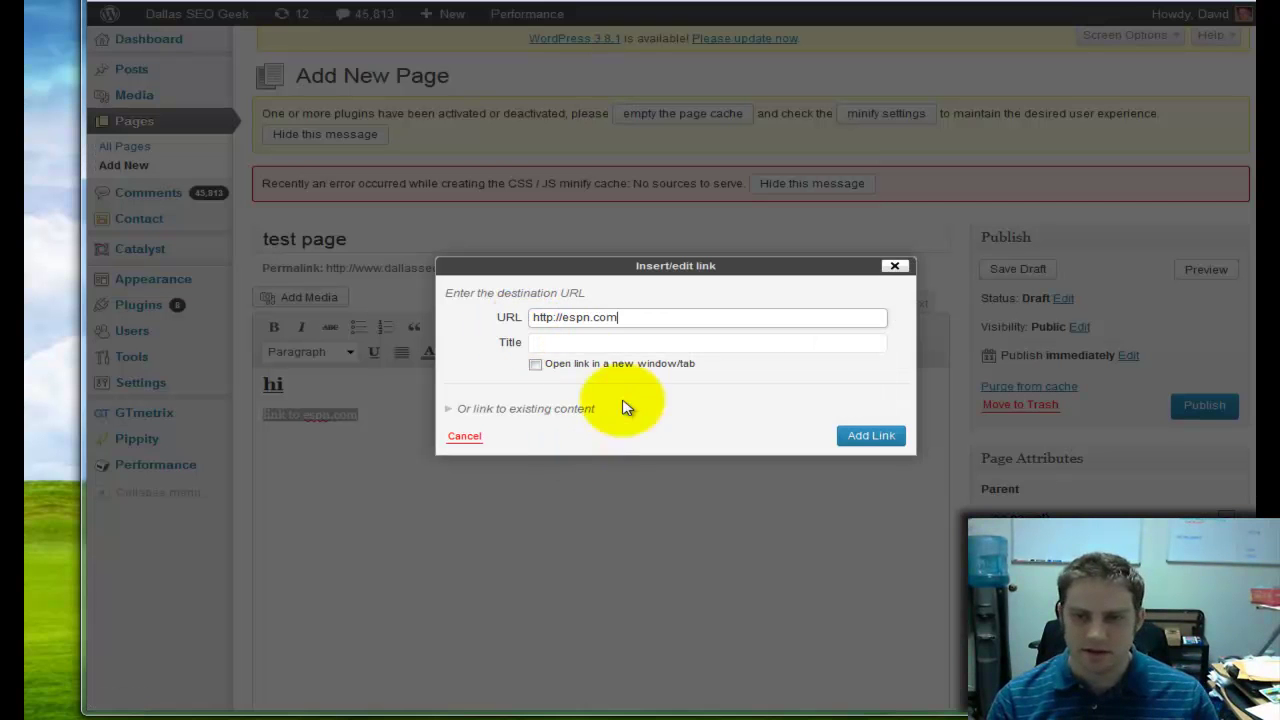
left_click(536, 365)
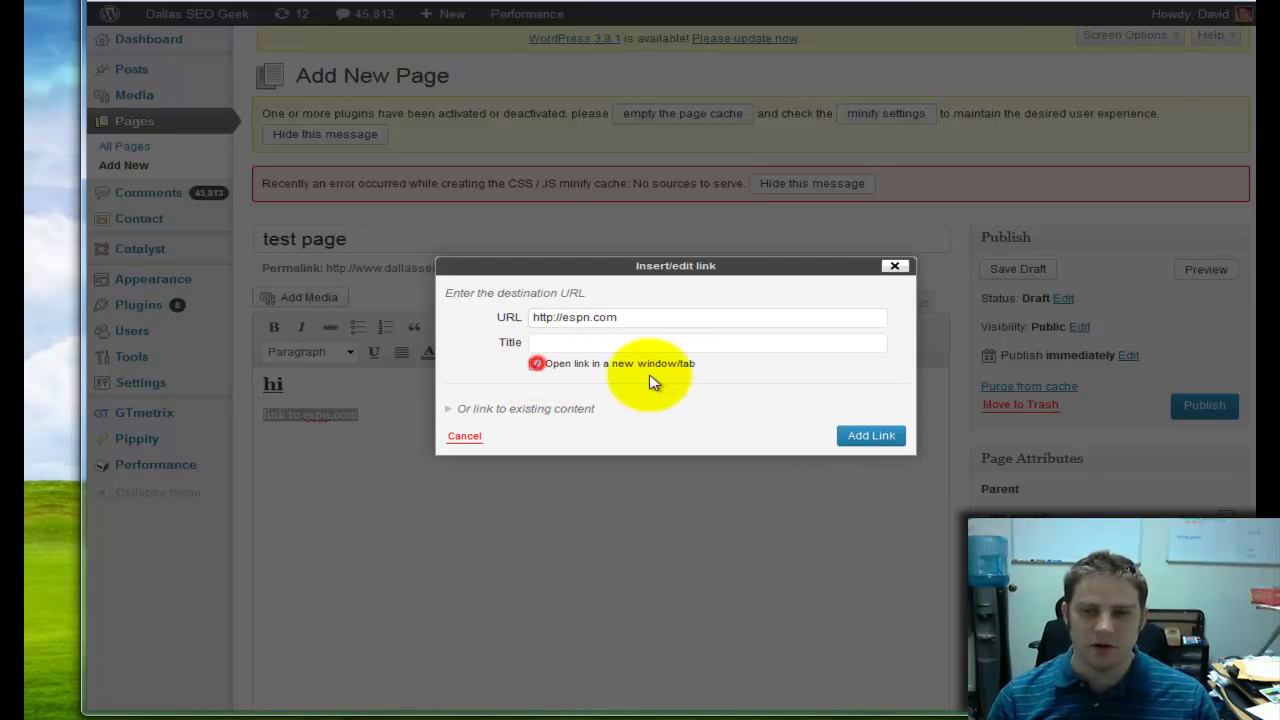
left_click(848, 441)
left_click(415, 408)
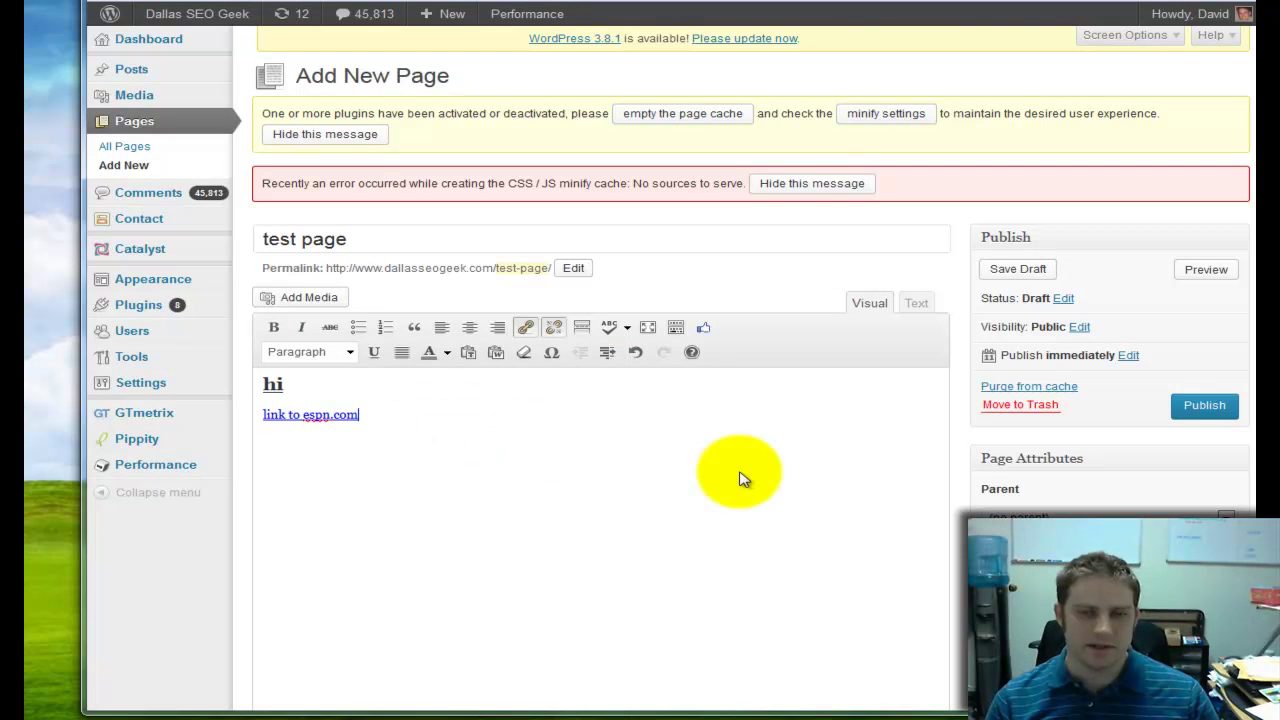
Step: Insert the consult-seo-expert.png image from the media library, center-aligned, below the link
left_click(333, 297)
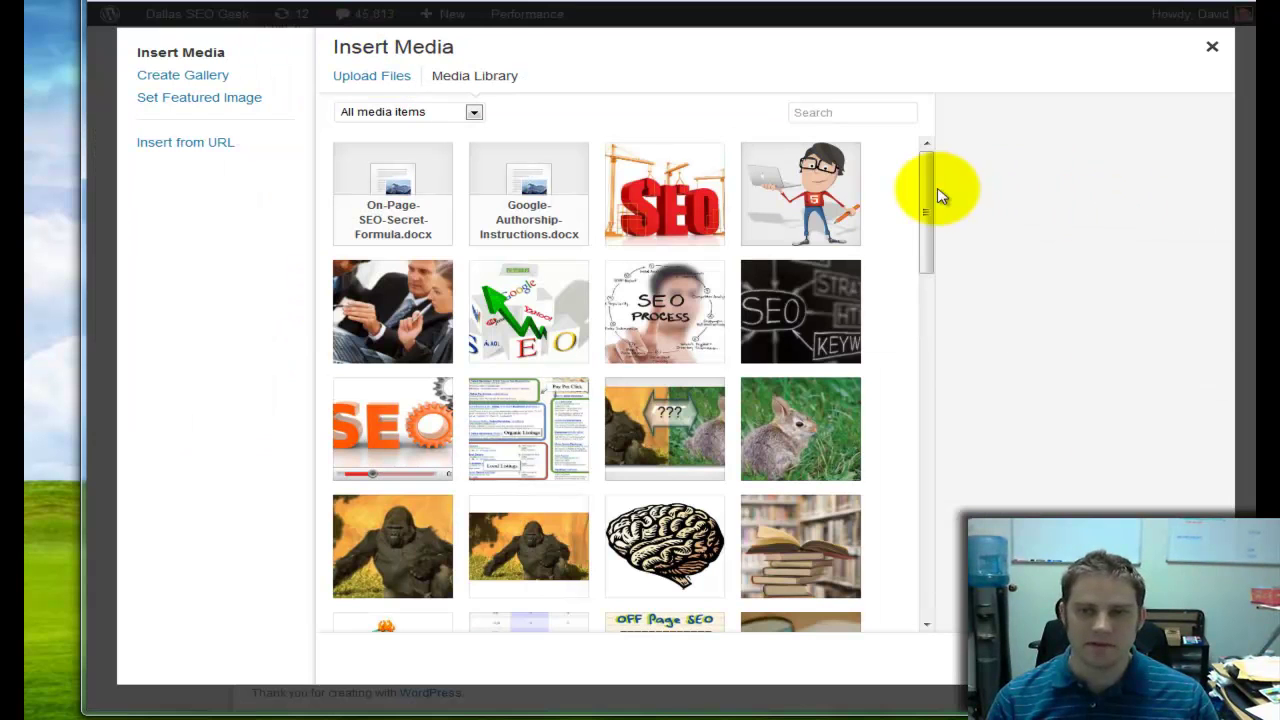
left_click(814, 190)
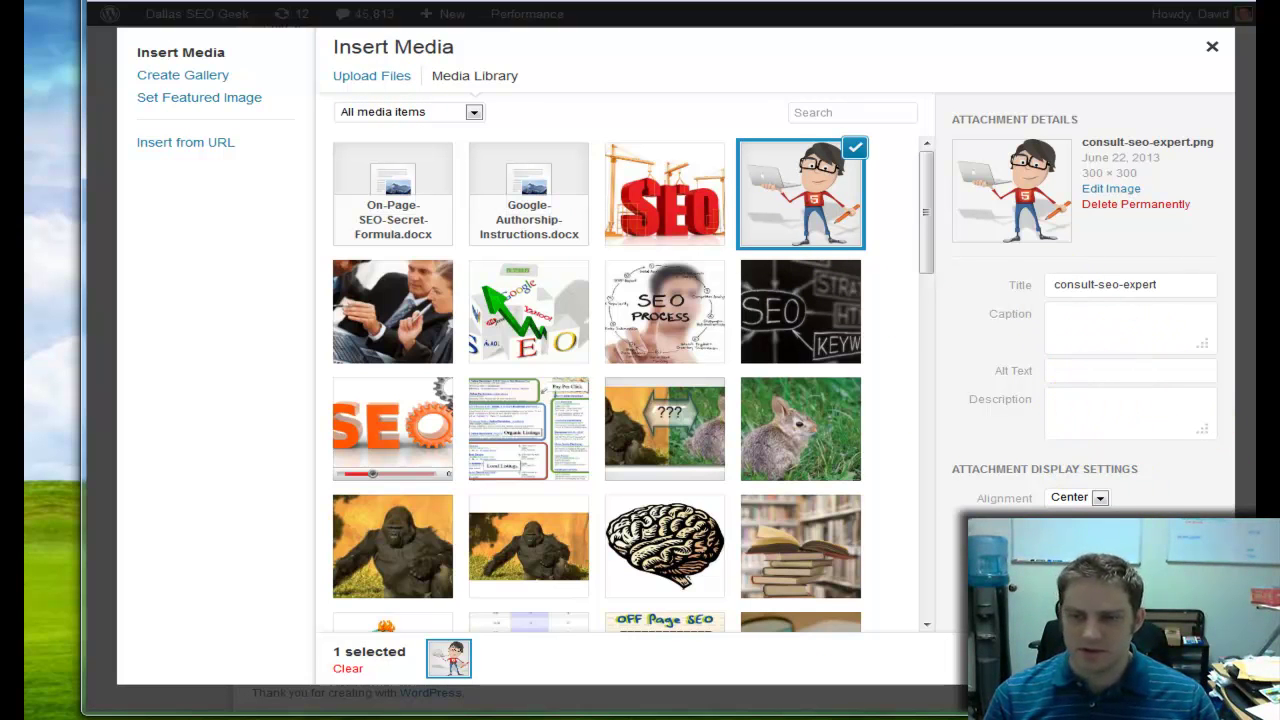
left_click(1165, 659)
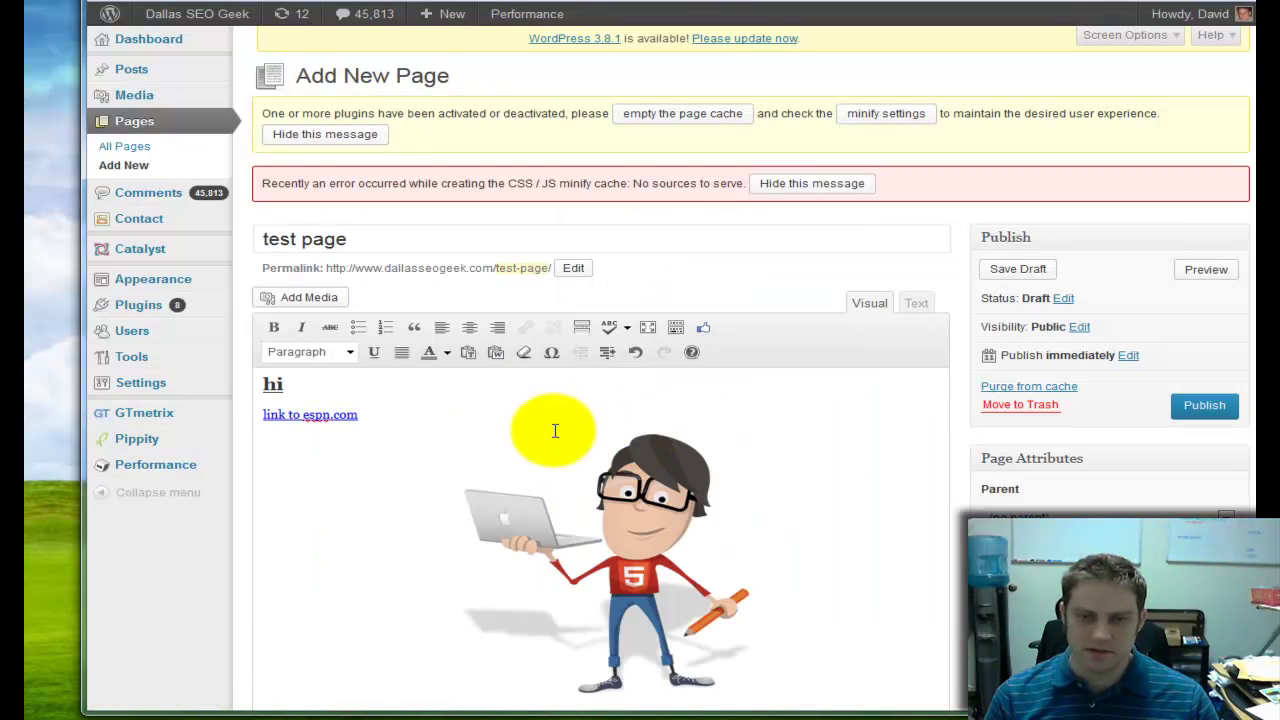
scroll(540, 415, "down", 6)
scroll(877, 277, "up", 3)
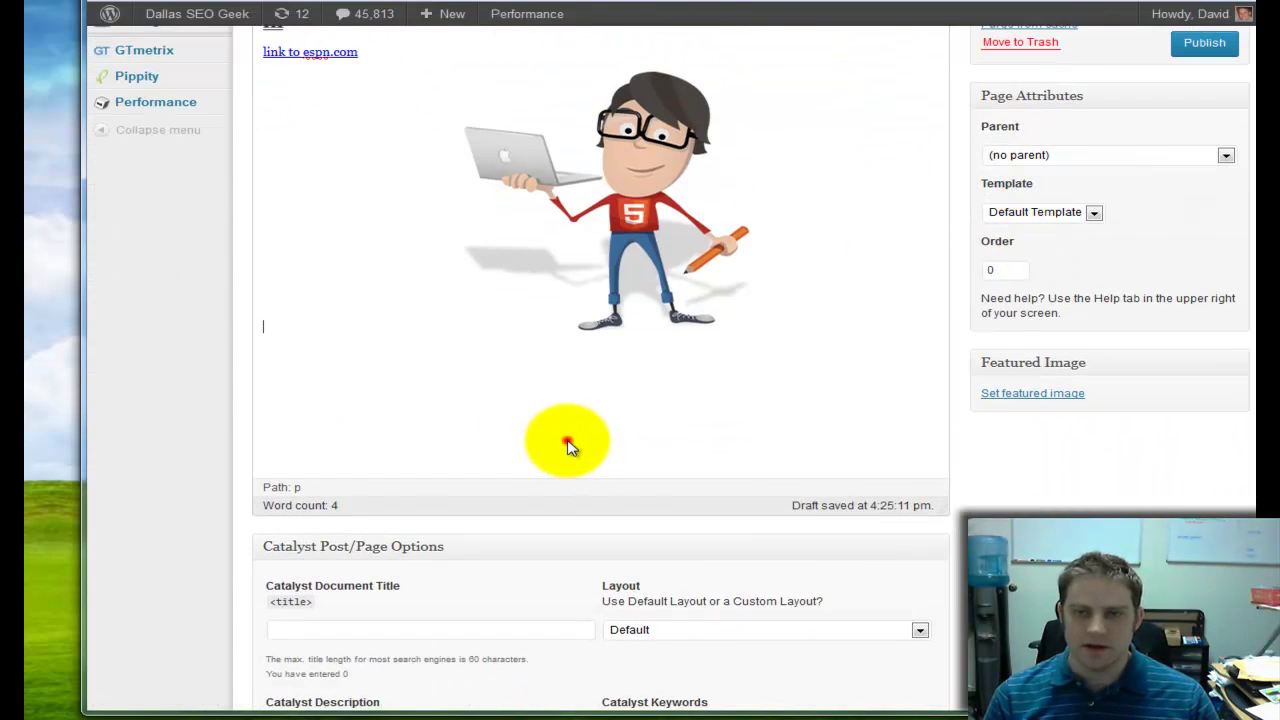
Step: Switch the page editor to its HTML text view and write "<frame" below the image code
scroll(563, 446, "up", 3)
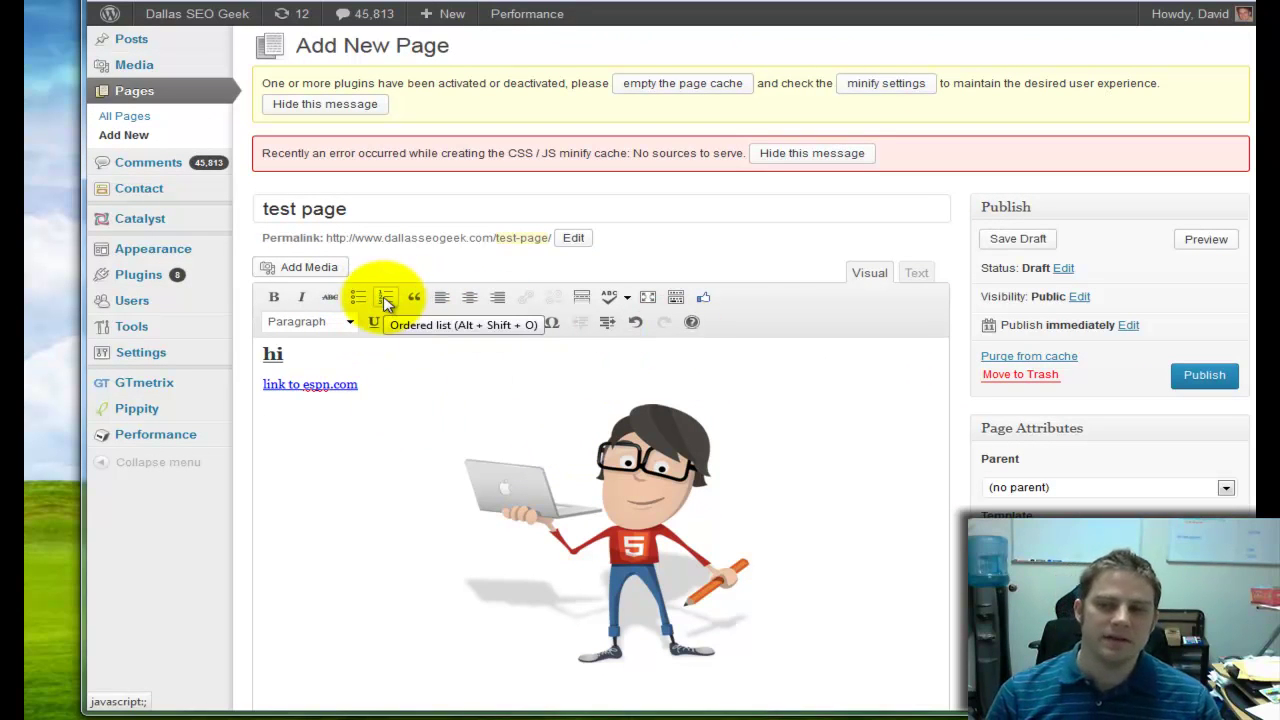
scroll(543, 477, "down", 4)
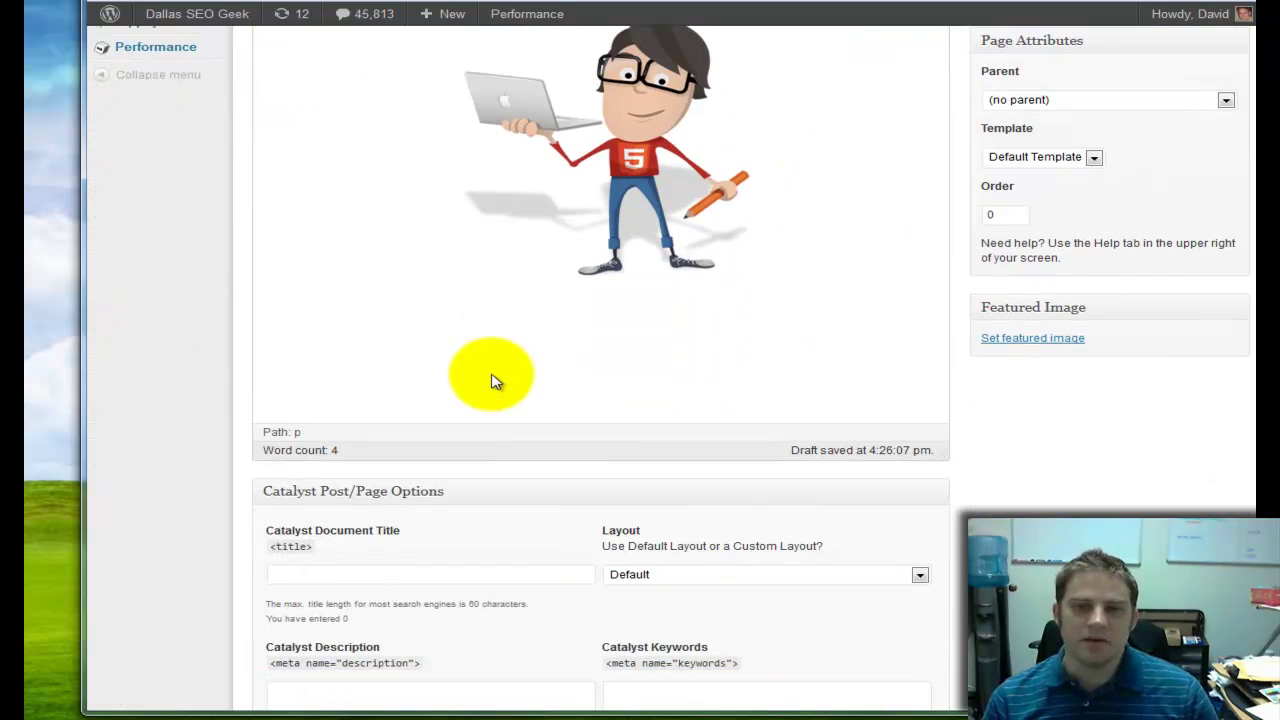
scroll(491, 381, "up", 2)
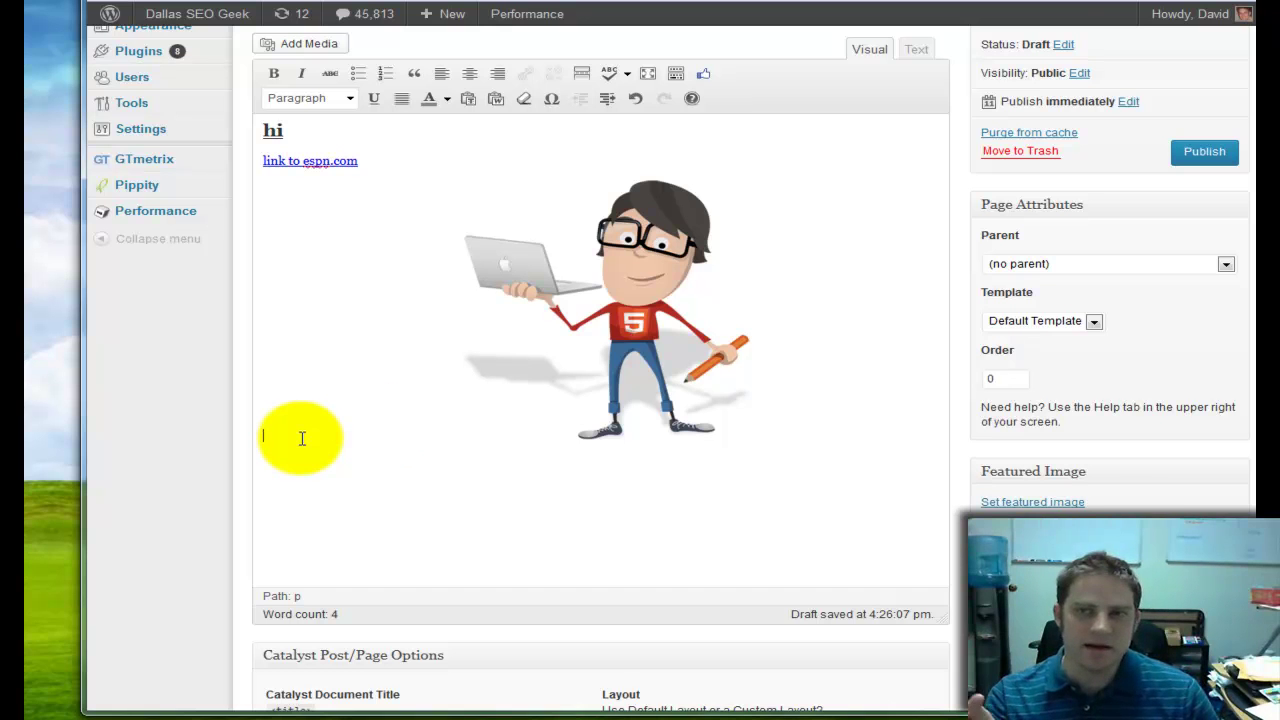
left_click(916, 50)
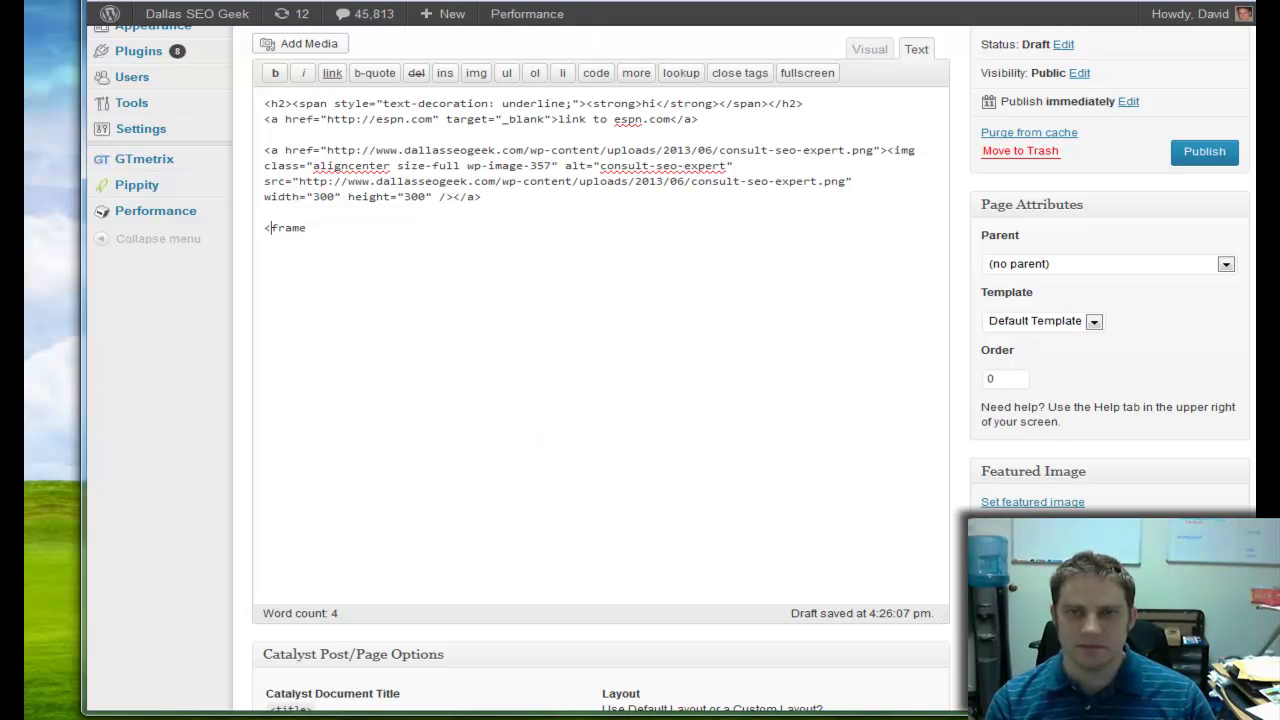
Step: Search Google videos for "dirk nowitzki" in a new tab and open the YouTube buzzer-beater game-winner over Carmelo Anthony
key("ctrl+t")
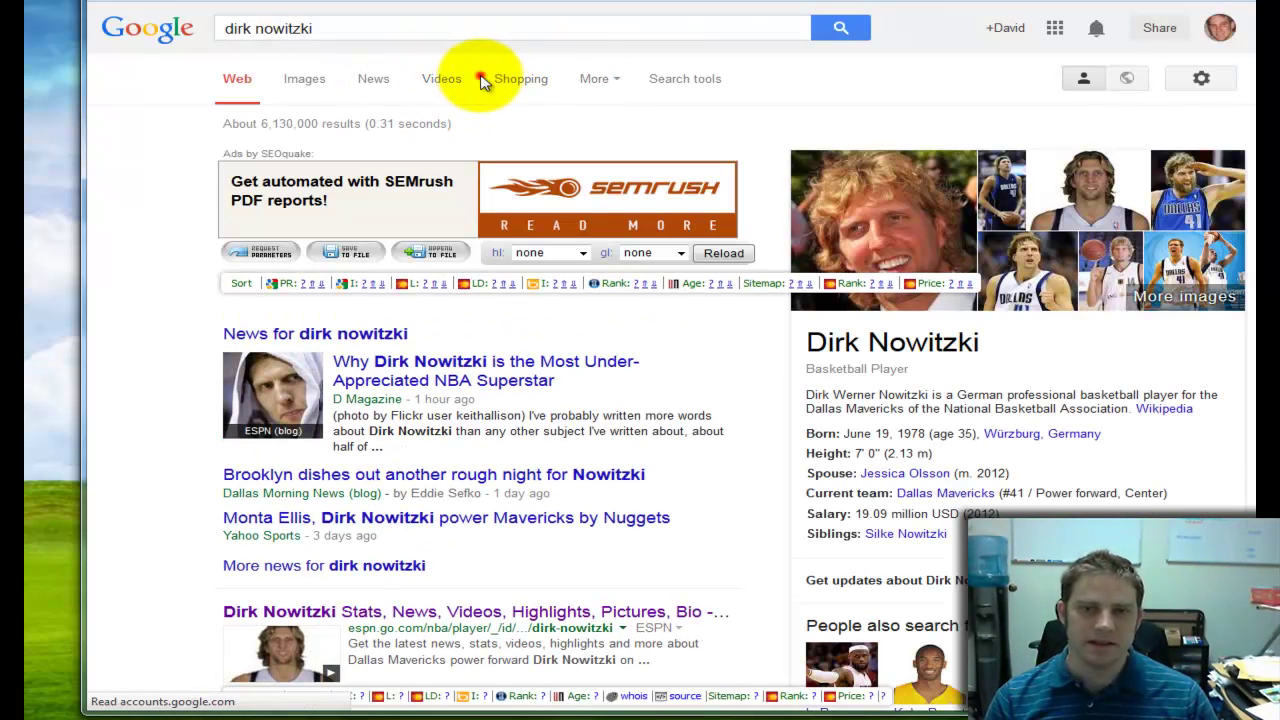
left_click(438, 78)
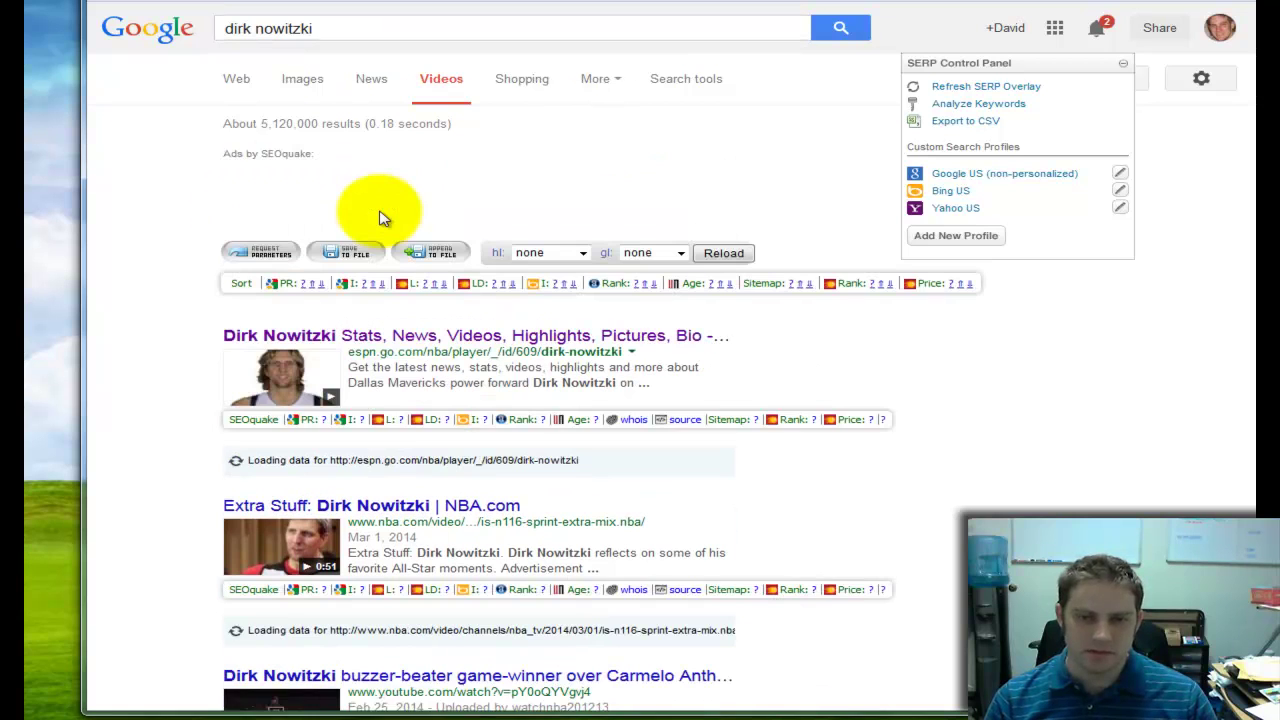
left_click(405, 690)
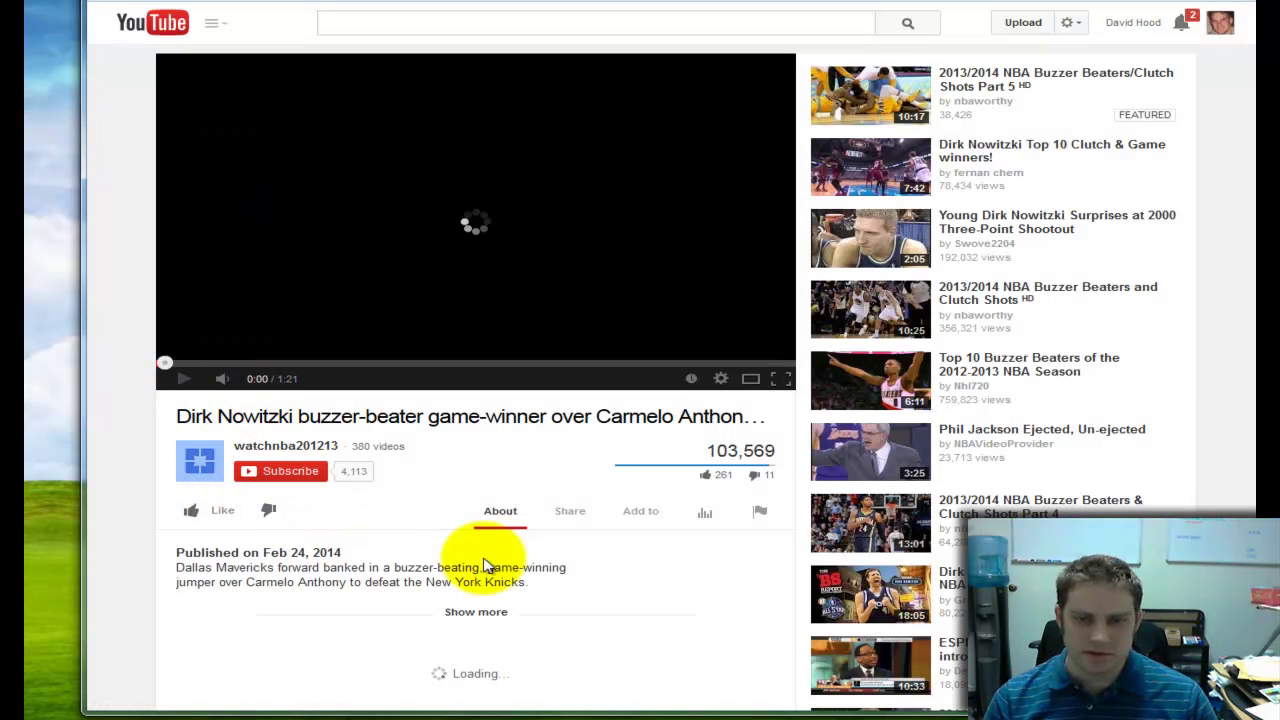
Step: Pause the YouTube video and get its embed code from the sharing options
left_click(572, 511)
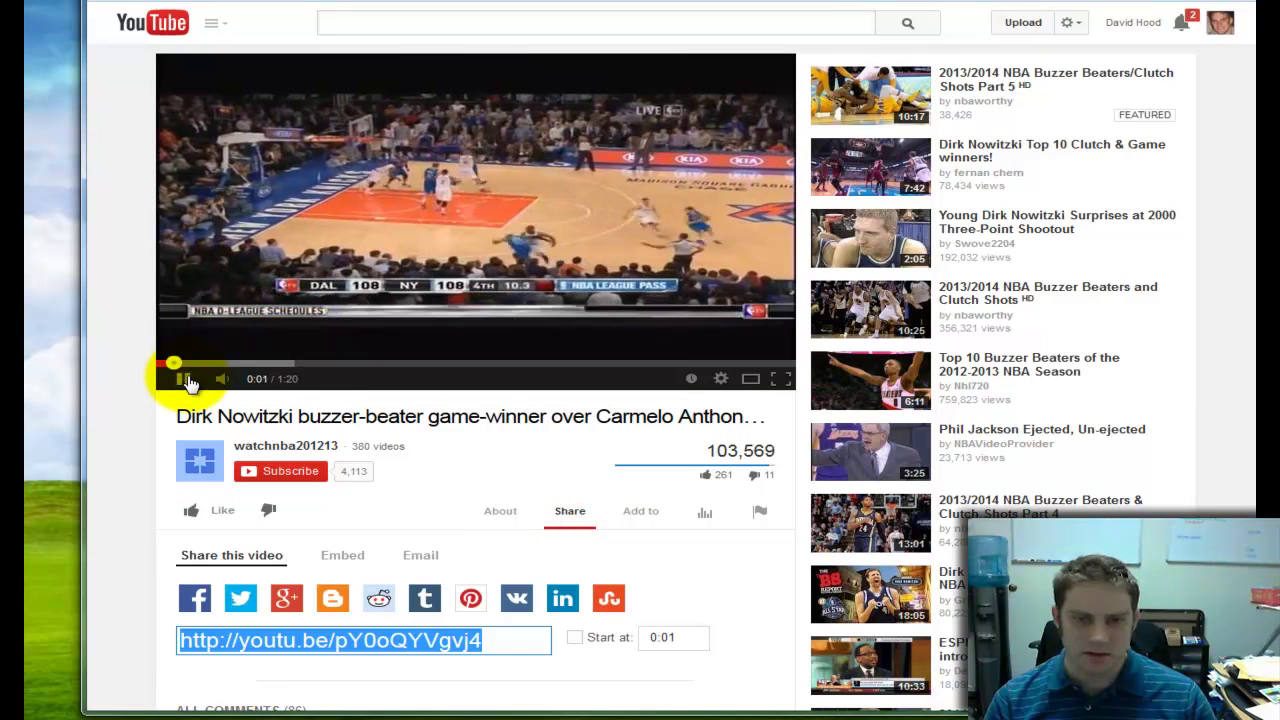
left_click(226, 381)
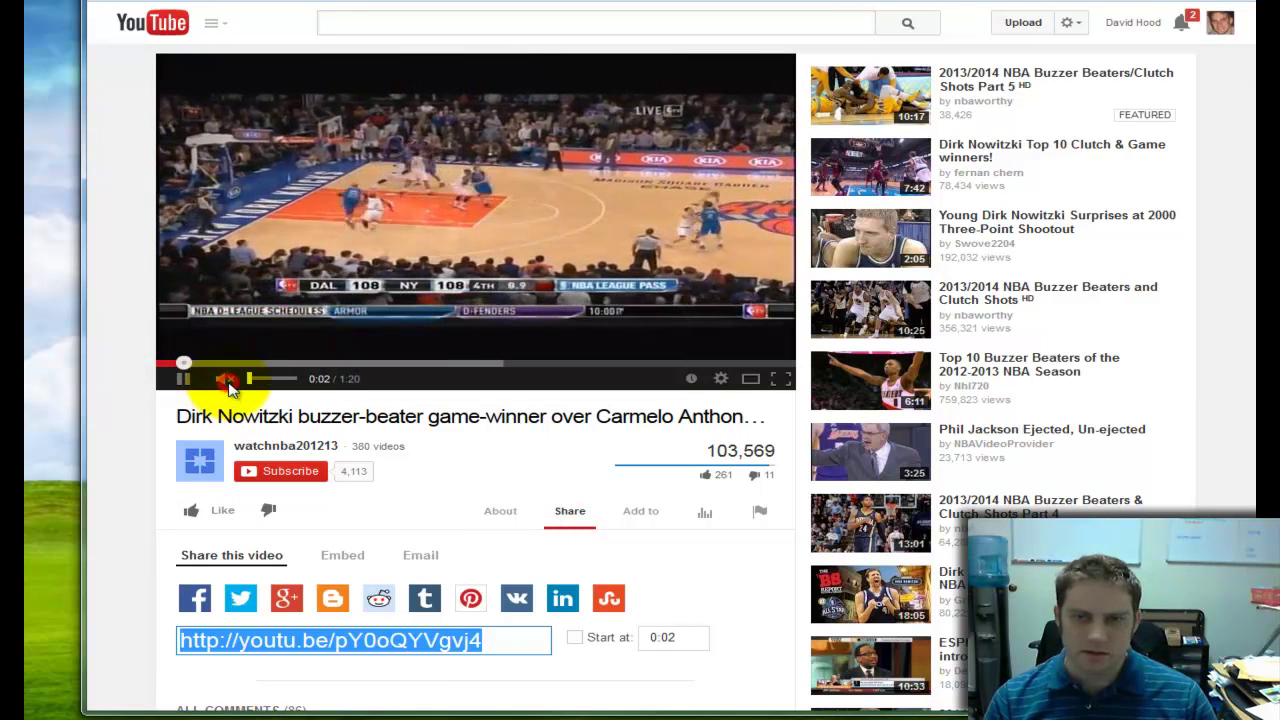
left_click(227, 381)
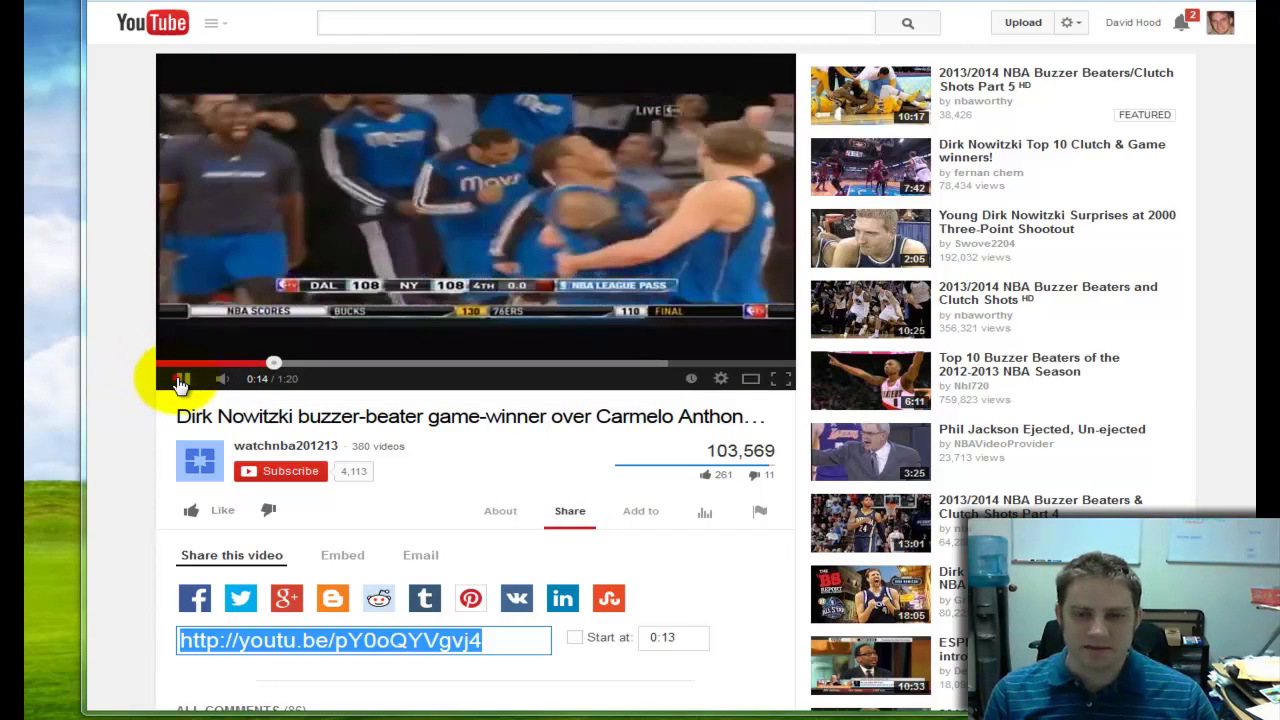
left_click(179, 379)
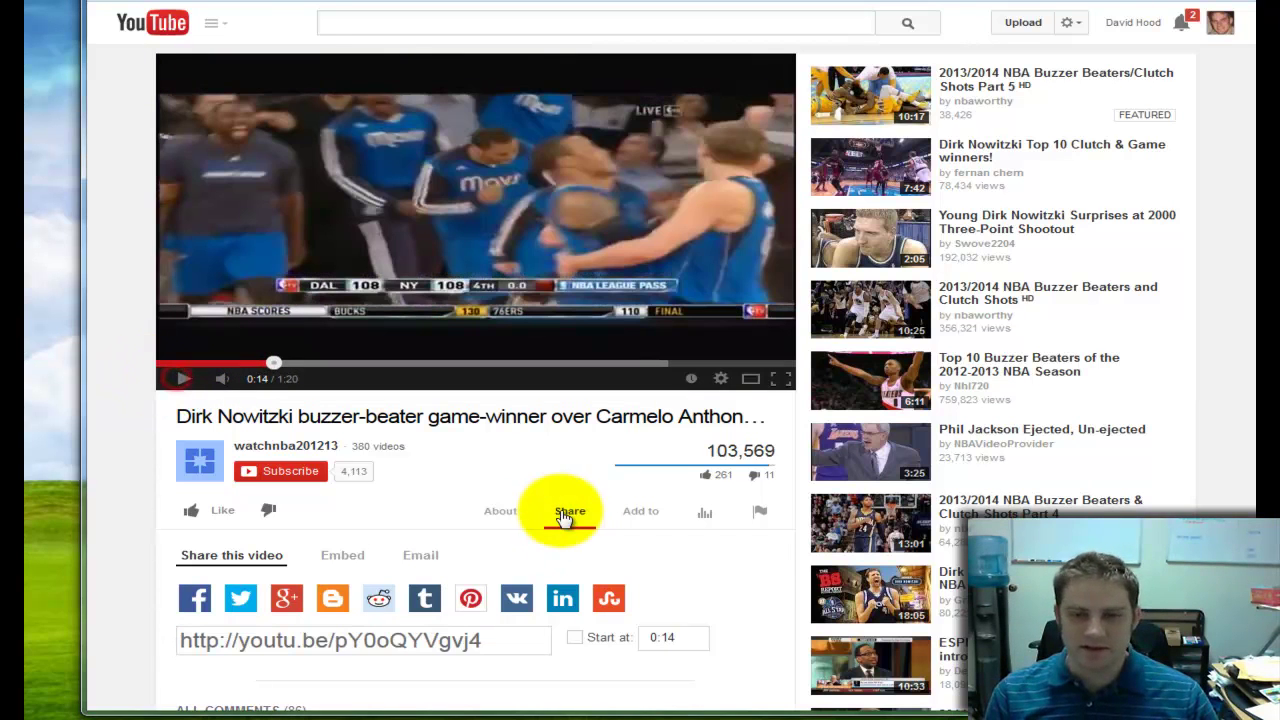
left_click(340, 556)
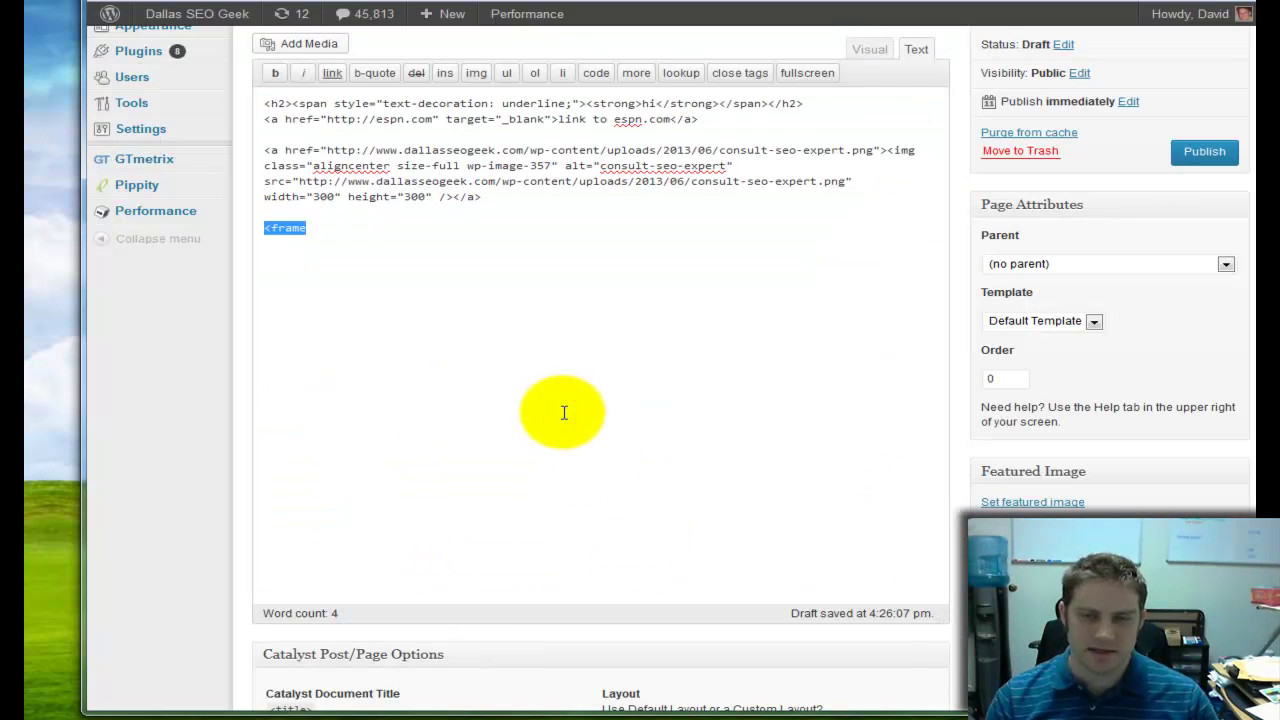
Step: Replace the selected "<frame" text with the copied YouTube embed code and check it in the visual view
key("ctrl+v")
left_click(869, 49)
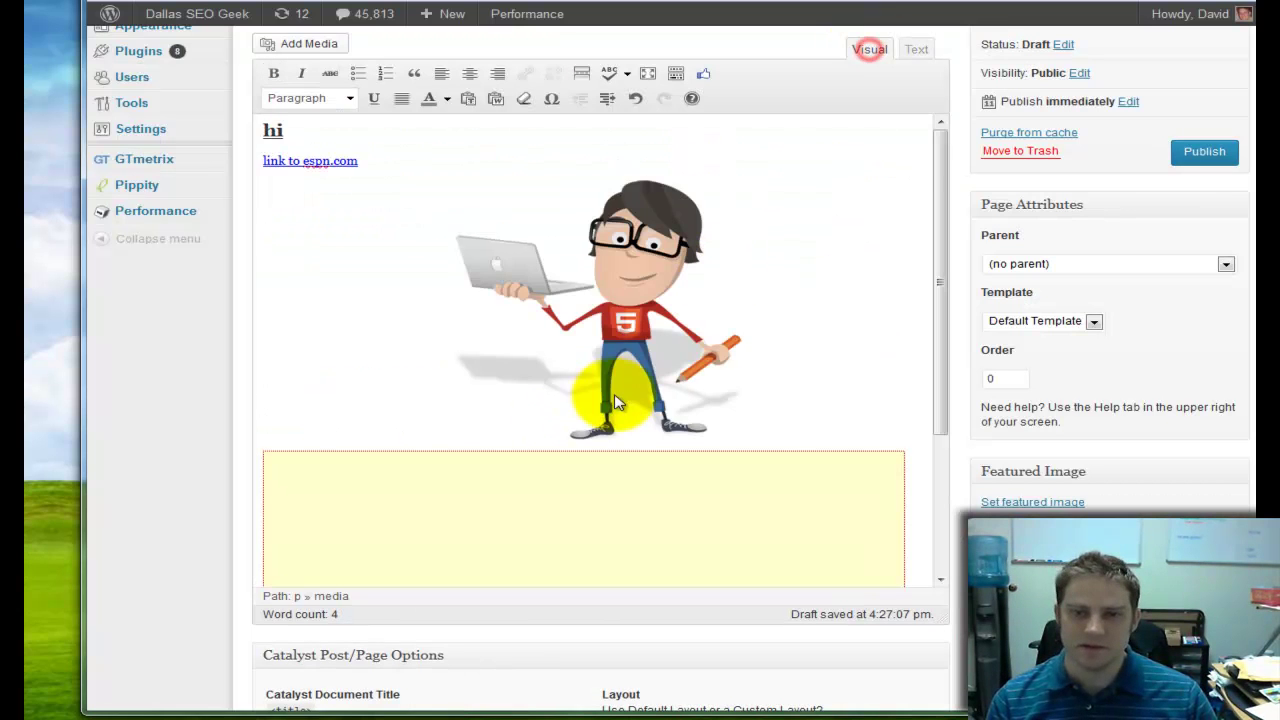
scroll(840, 363, "down", 3)
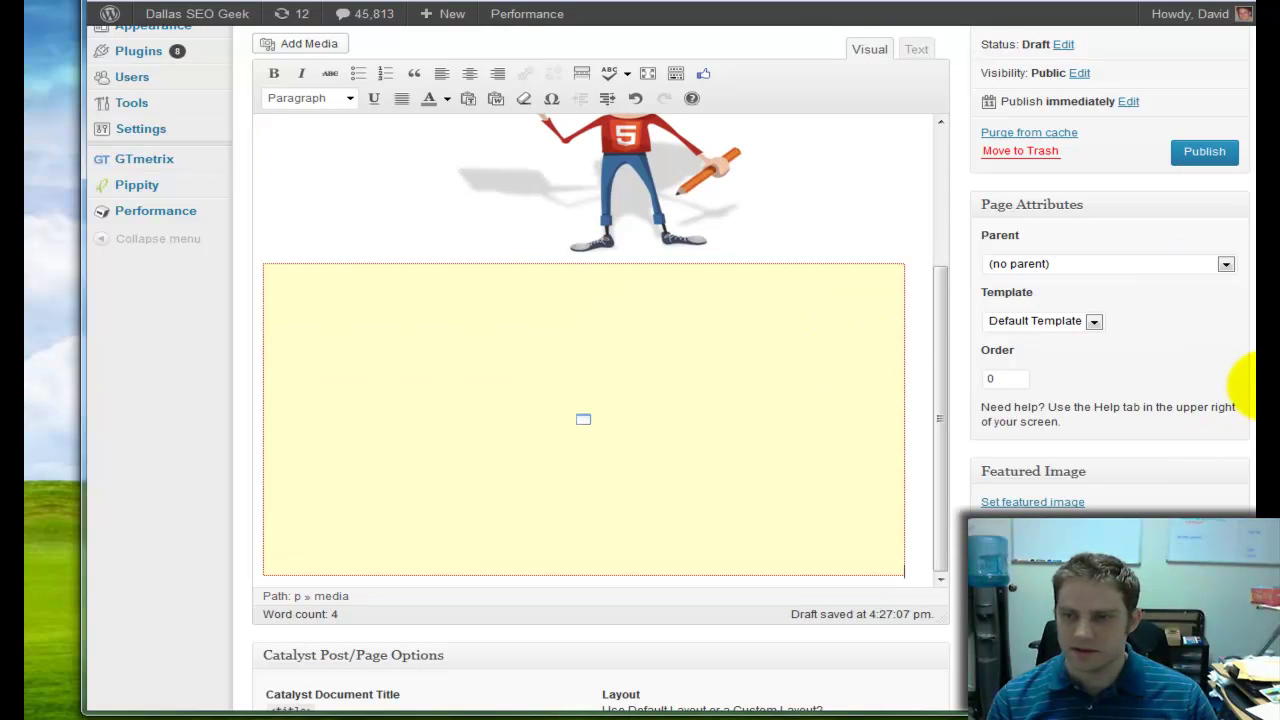
Step: Preview the test page, follow its "link to espn.com" link and return to the preview
scroll(1252, 262, "up", 3)
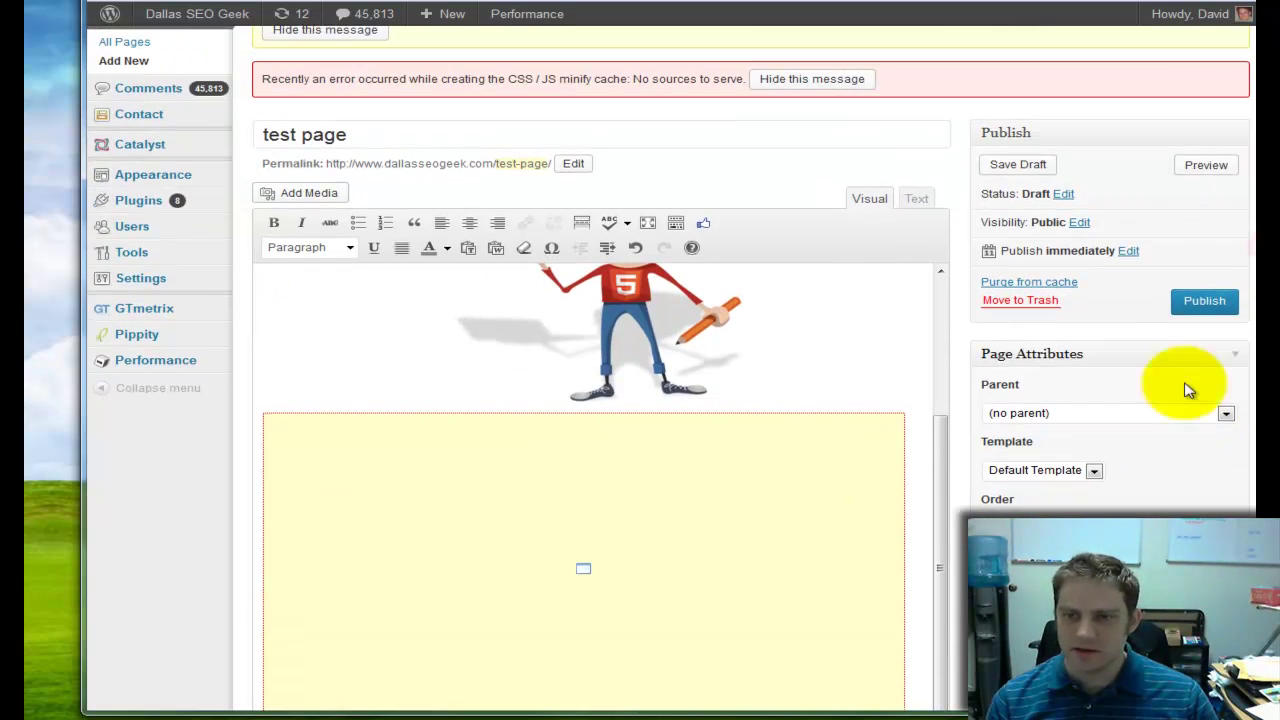
left_click(1200, 163)
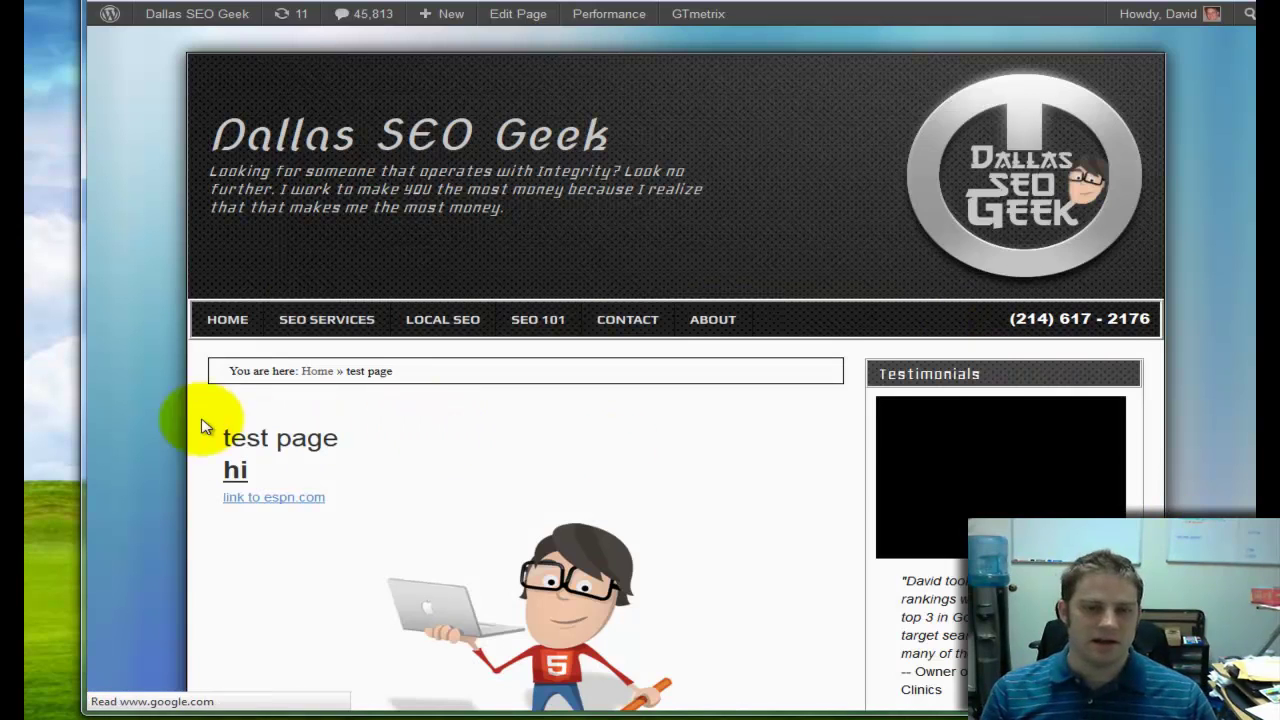
scroll(286, 508, "down", 2)
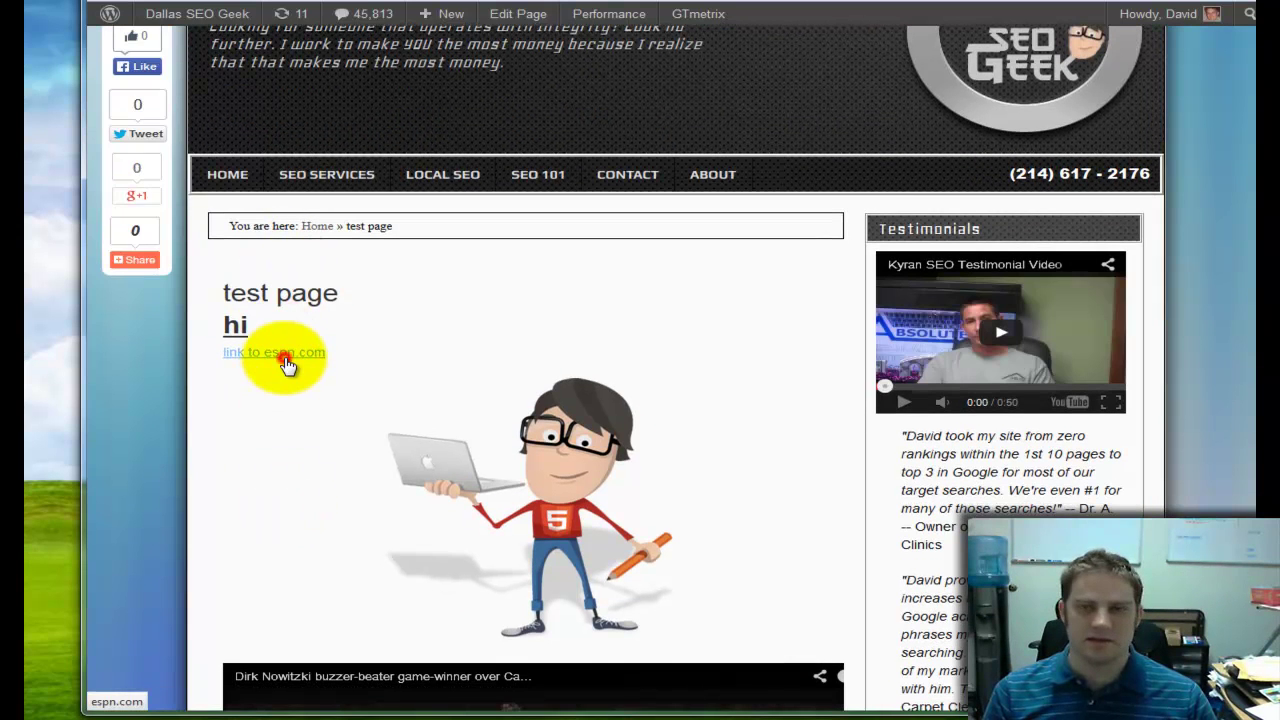
left_click(286, 364)
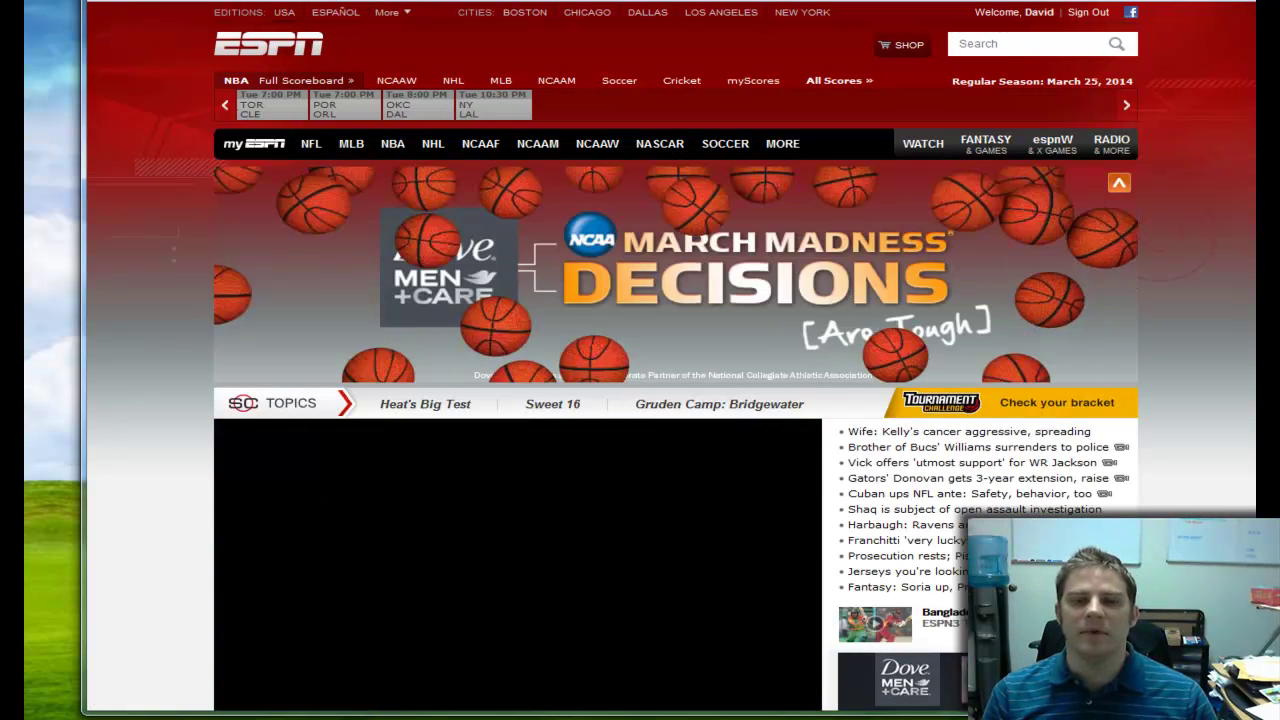
key("alt+Left")
Step: Play the embedded Dirk Nowitzki video in the preview, look over the page and close the preview
scroll(200, 555, "down", 5)
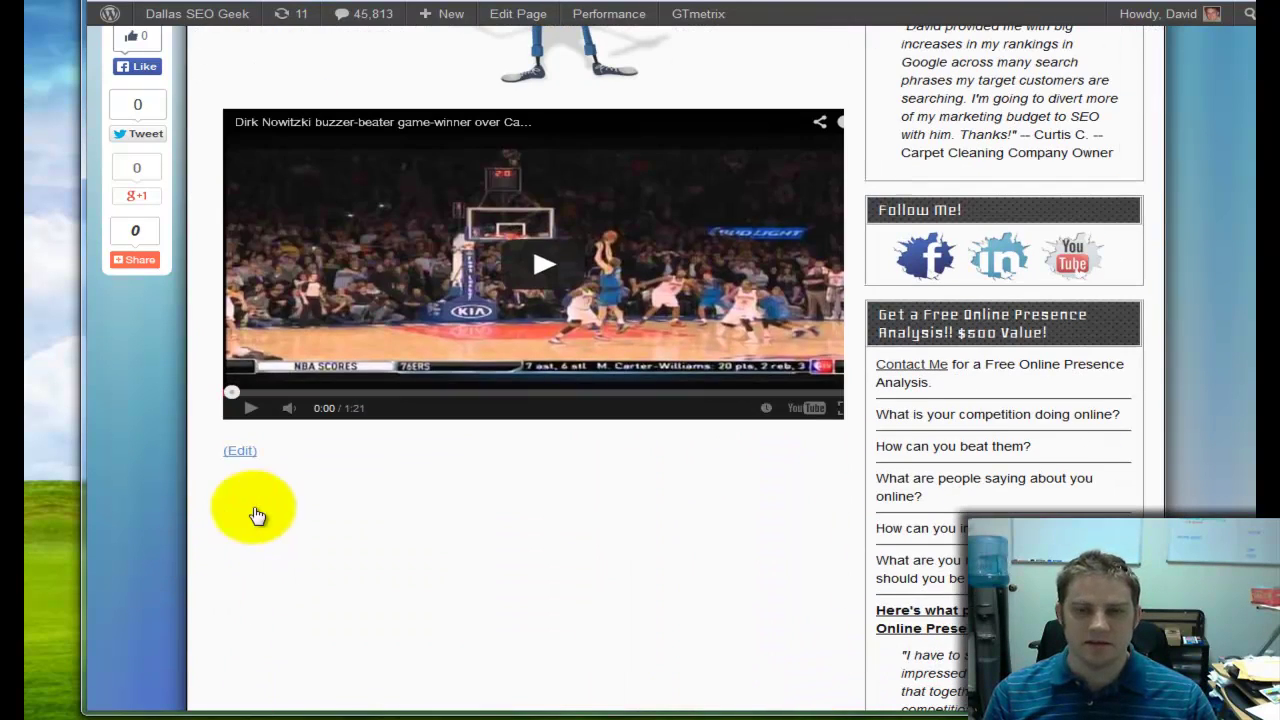
left_click(540, 272)
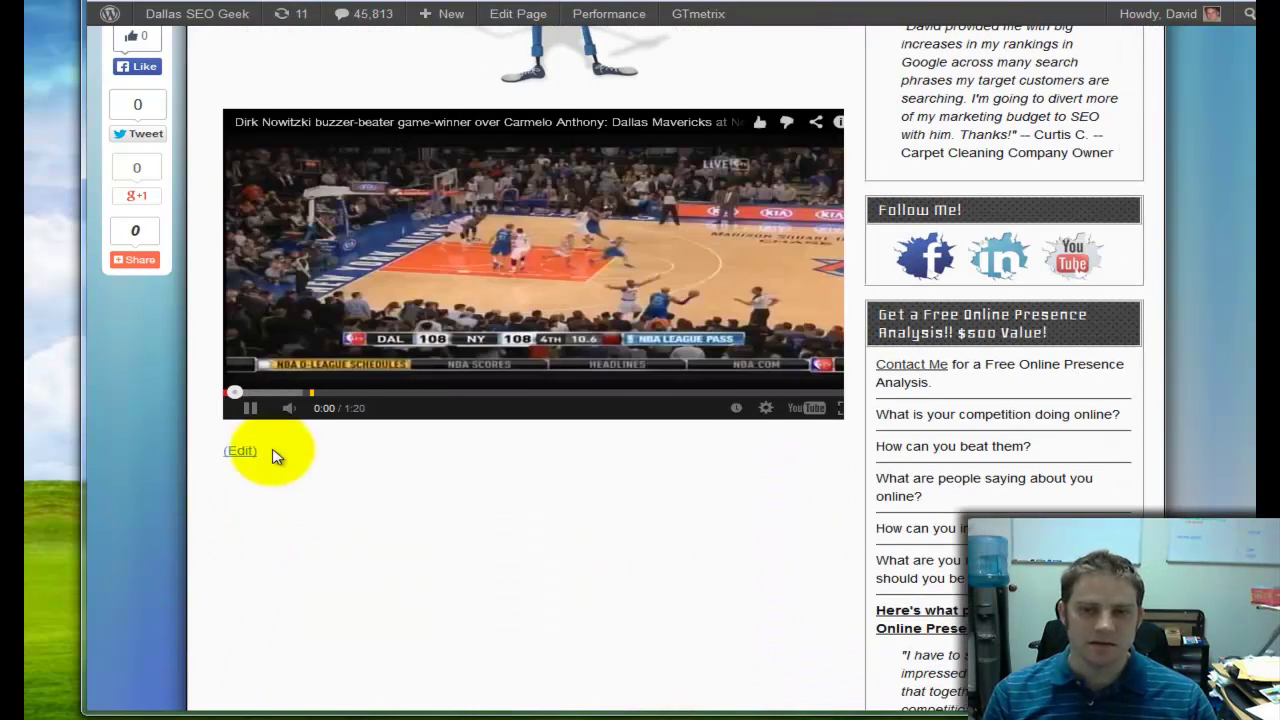
scroll(609, 362, "up", 3)
scroll(609, 362, "up", 3)
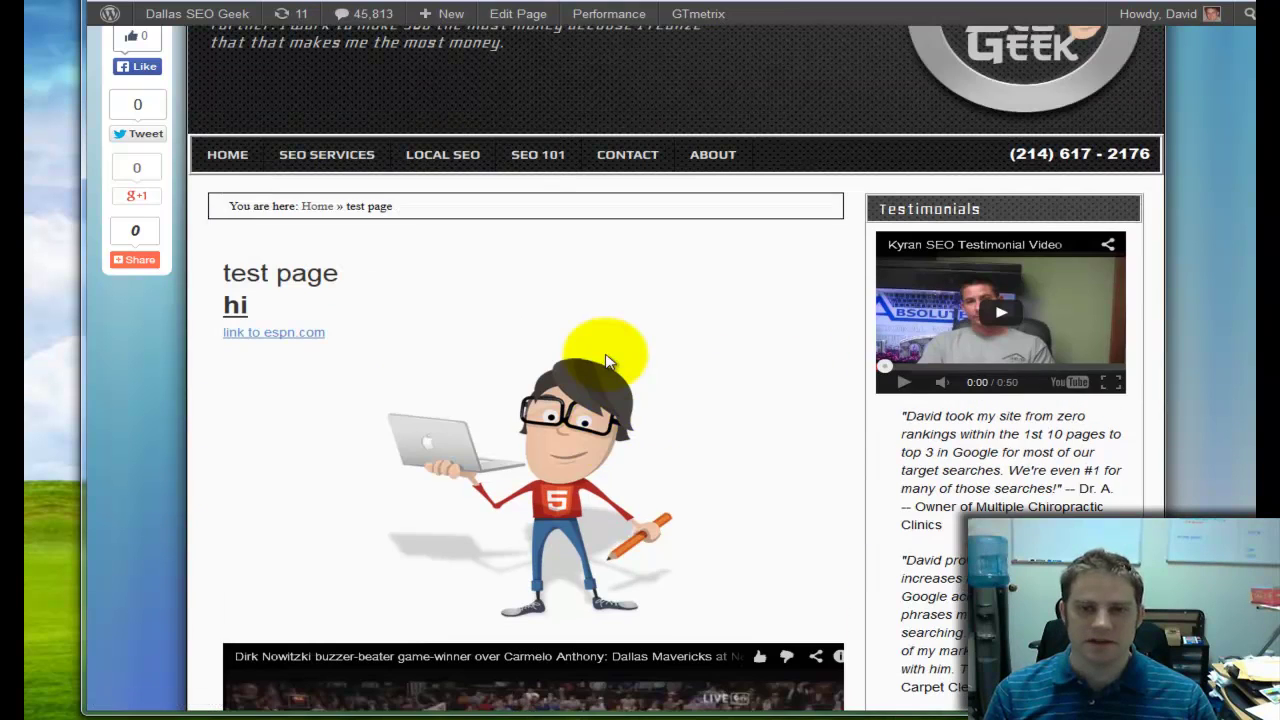
scroll(586, 286, "down", 1)
key("ctrl+w")
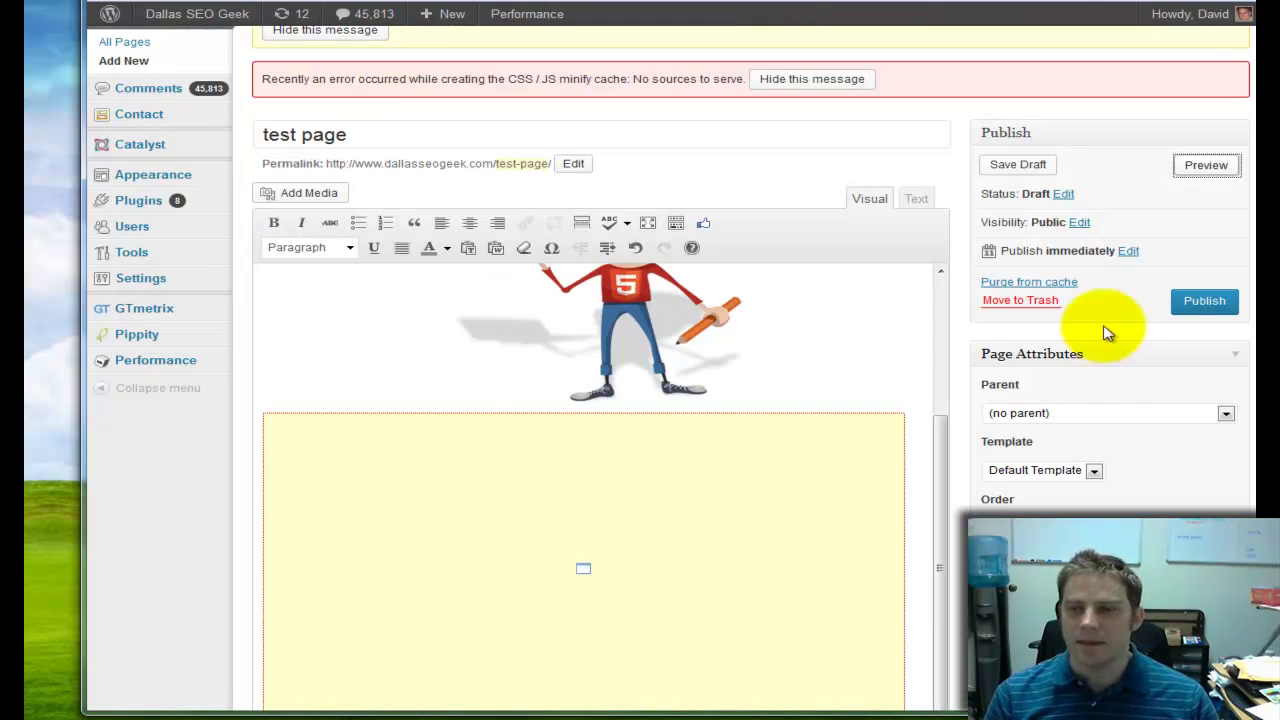
Step: Open the publish date for editing and save the test page as a draft
left_click(1129, 253)
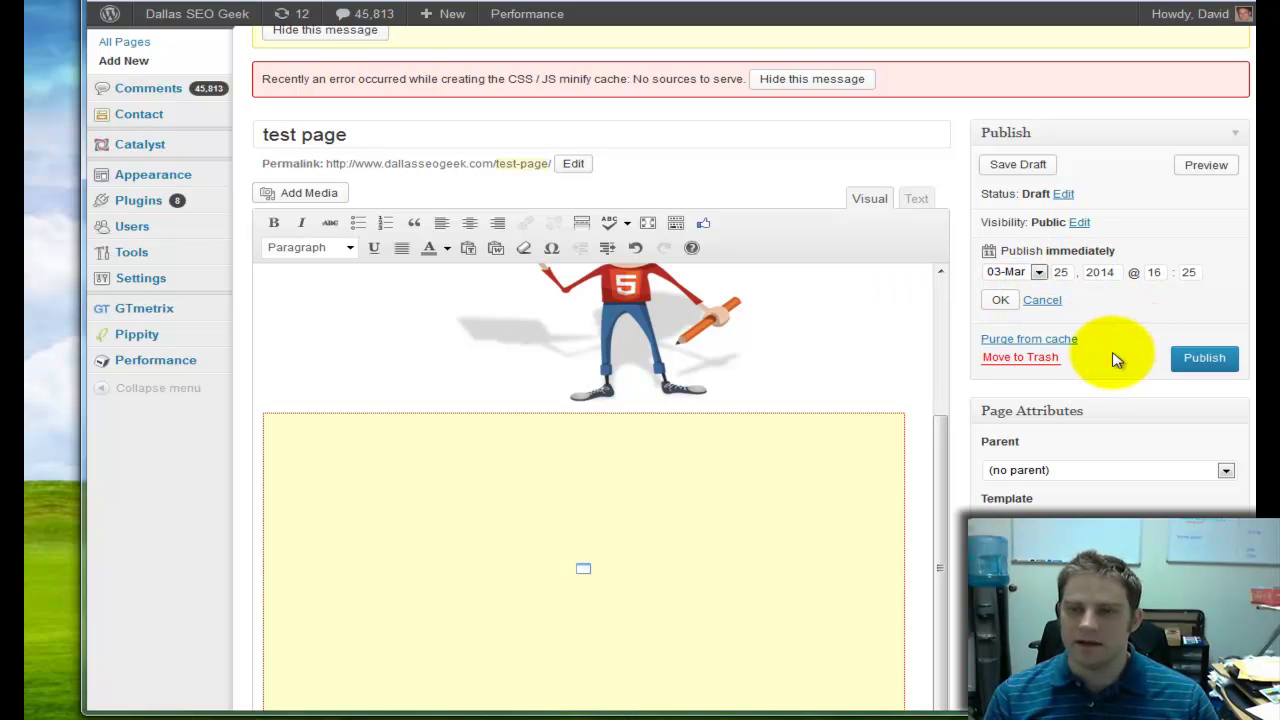
left_click(1028, 166)
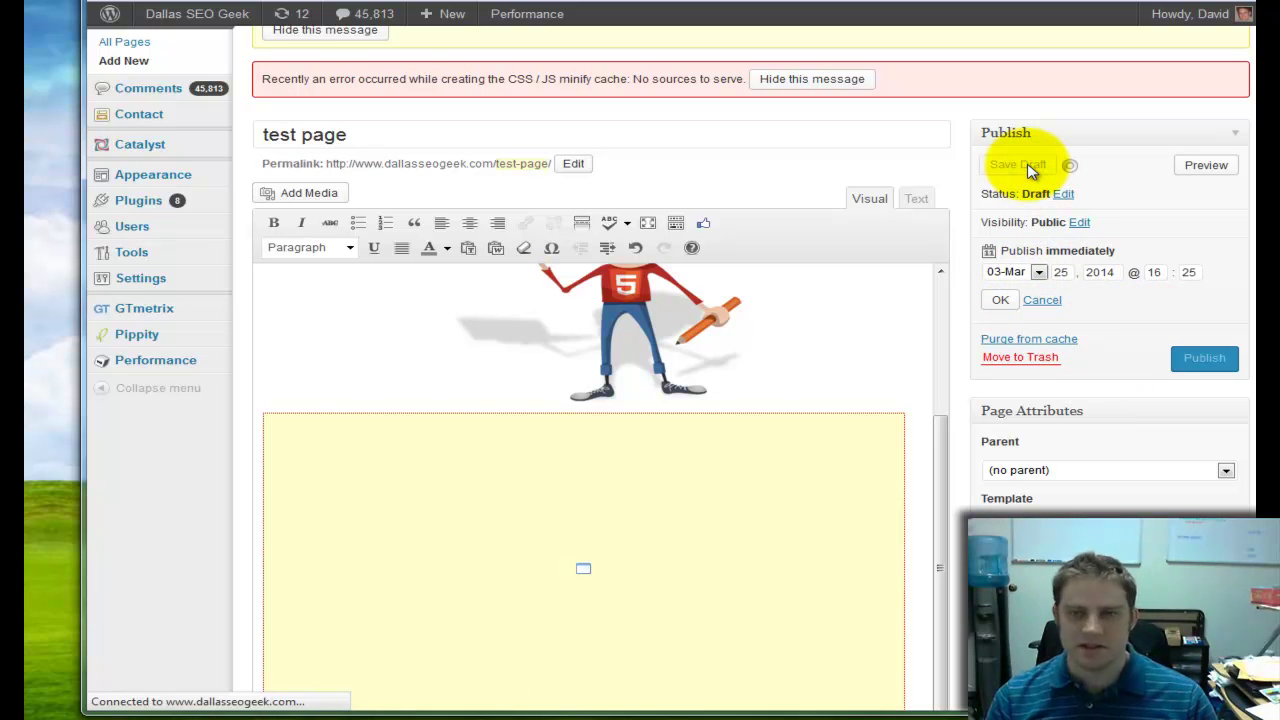
Step: Examine the Catalyst Post/Page Options below the editor, including the document title, description, keywords and indexing settings
scroll(1049, 209, "down", 3)
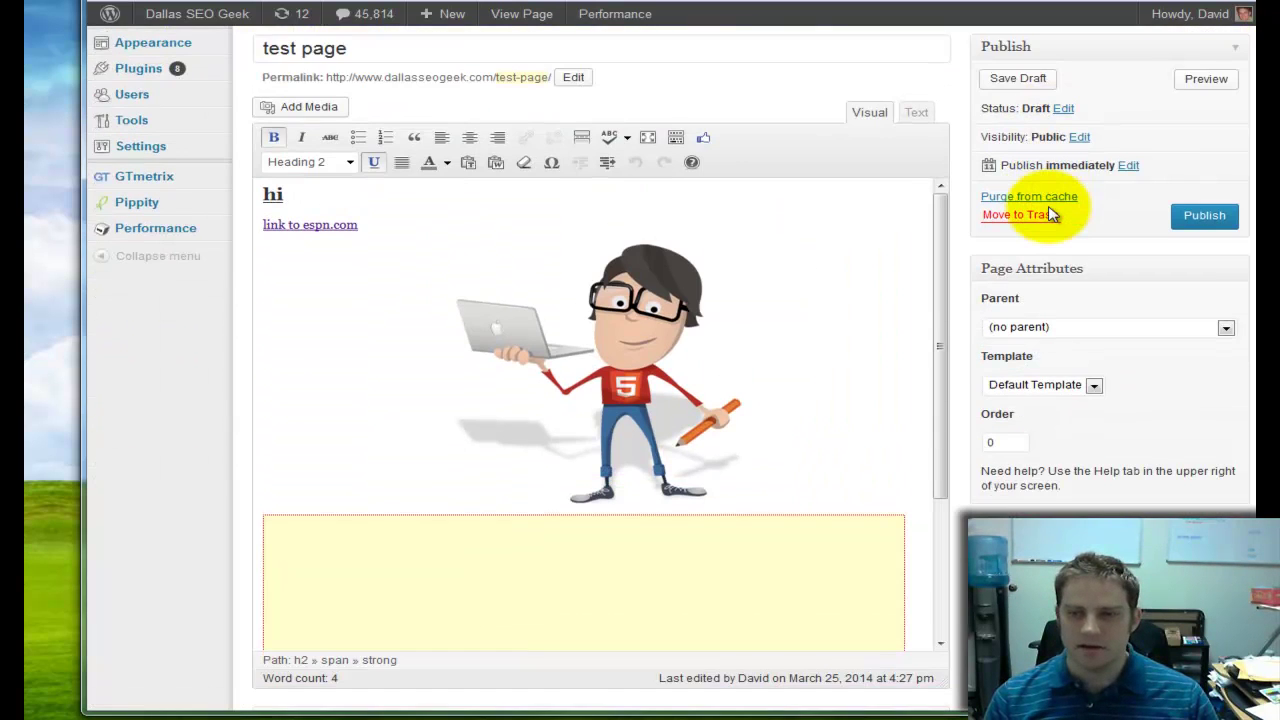
scroll(1049, 211, "down", 5)
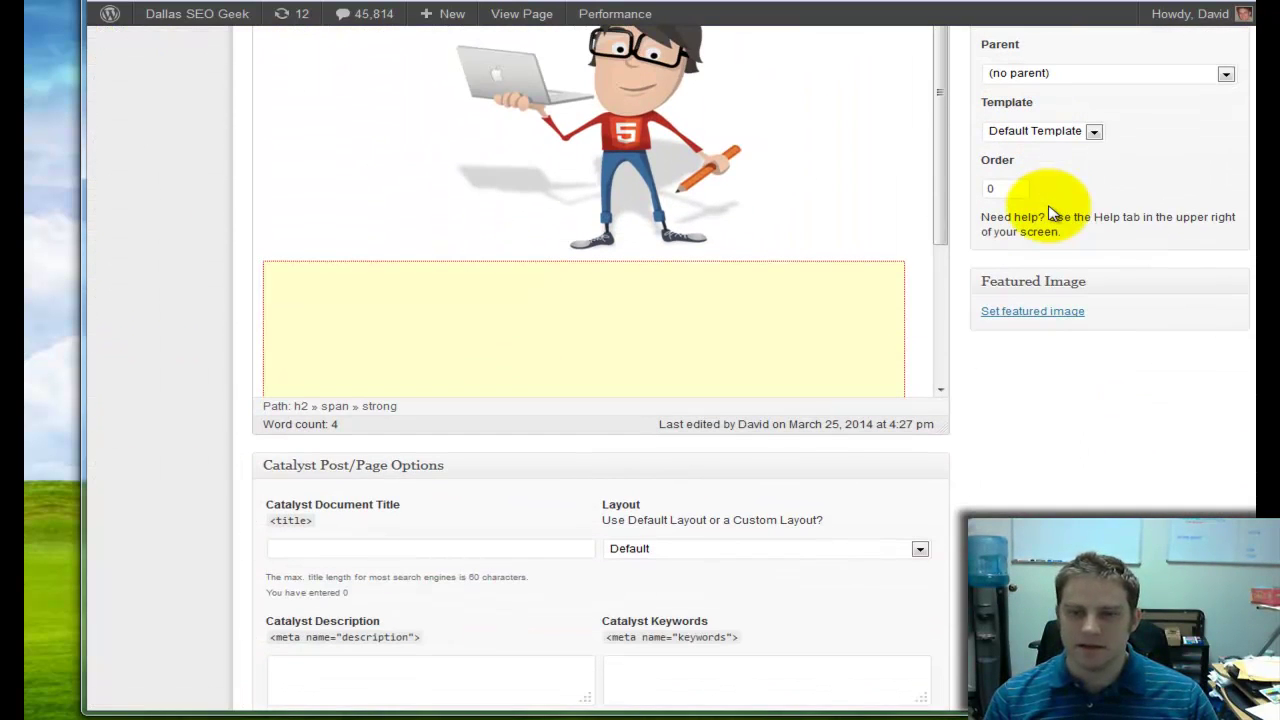
scroll(1049, 209, "down", 2)
left_click(380, 426)
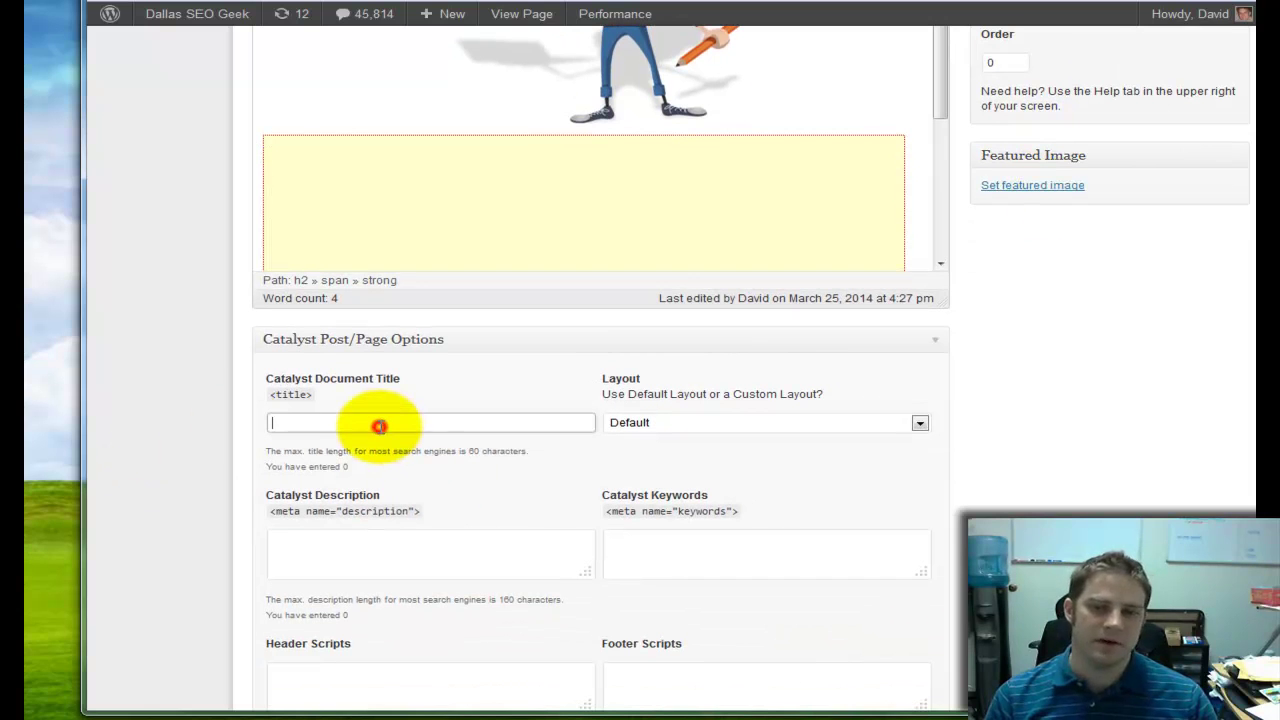
scroll(523, 266, "up", 10)
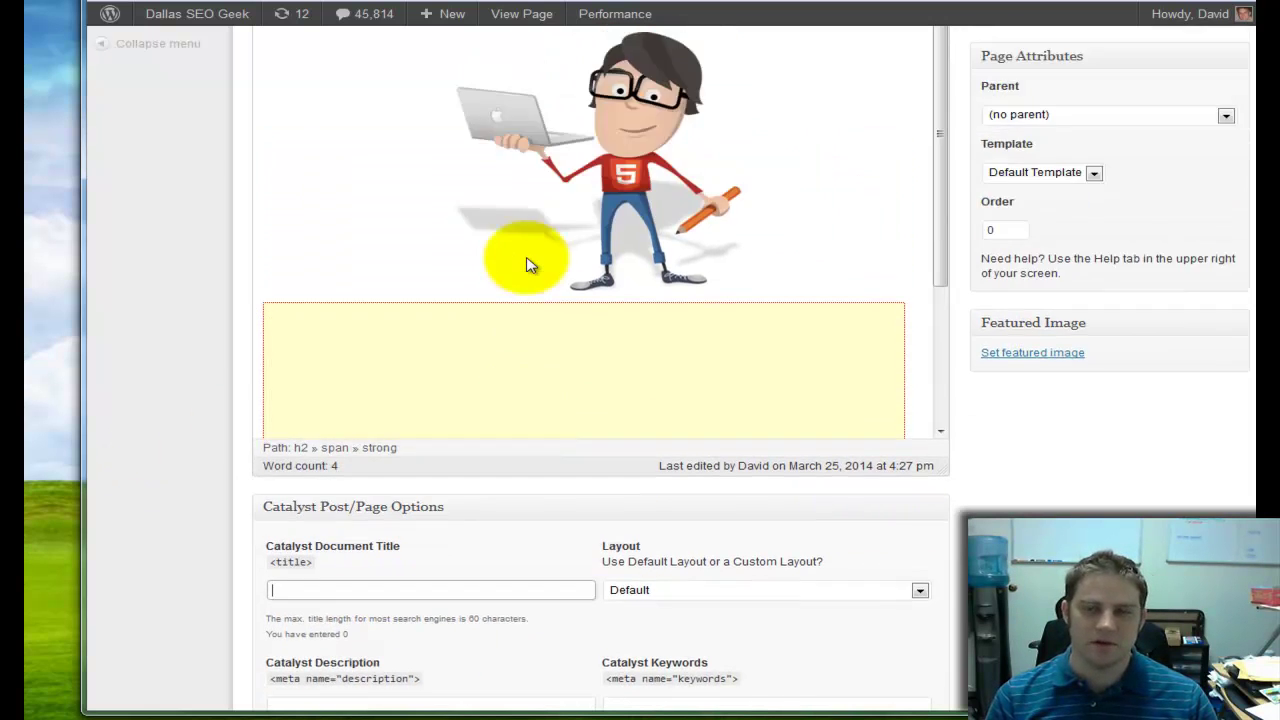
scroll(186, 397, "down", 8)
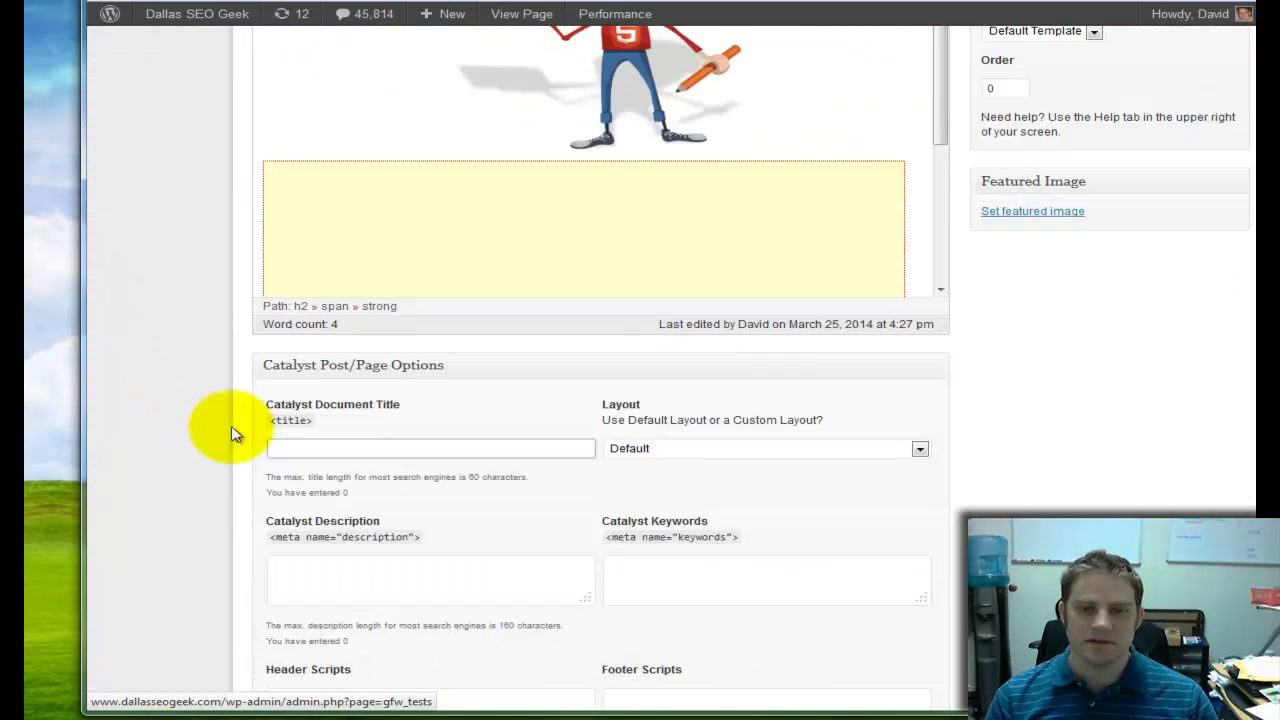
scroll(803, 460, "down", 3)
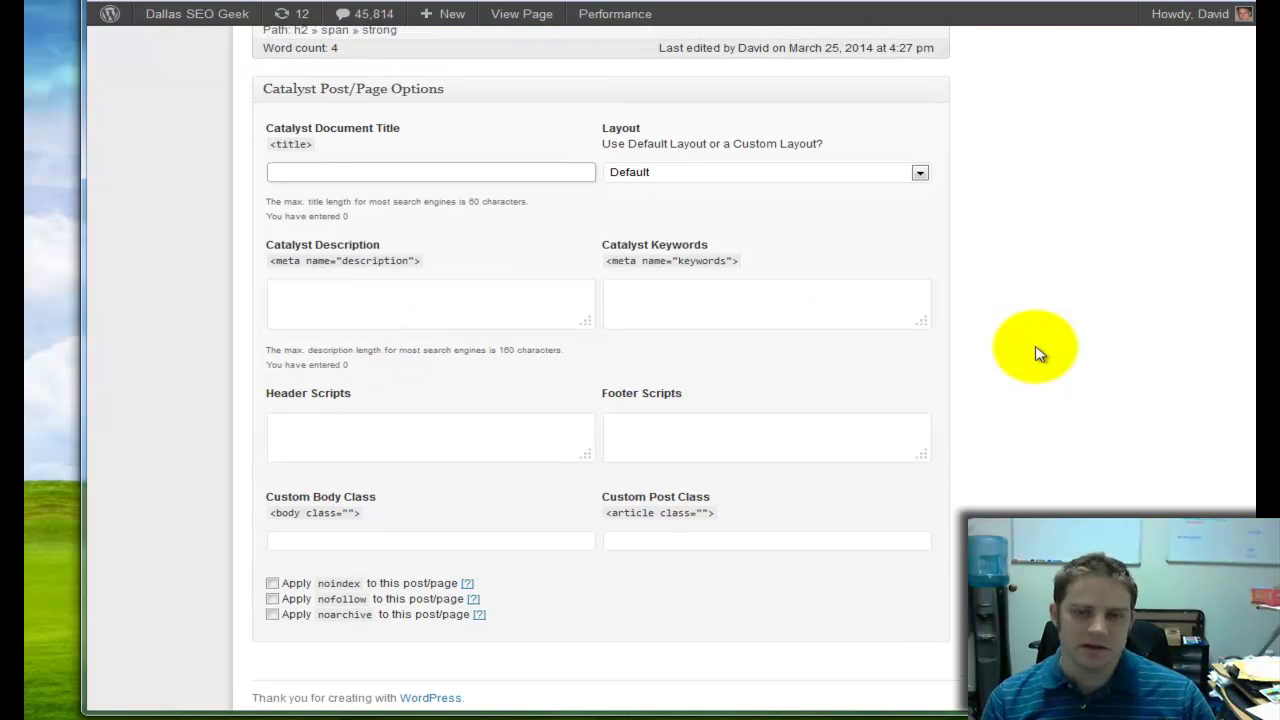
scroll(1036, 350, "up", 10)
scroll(1040, 343, "up", 2)
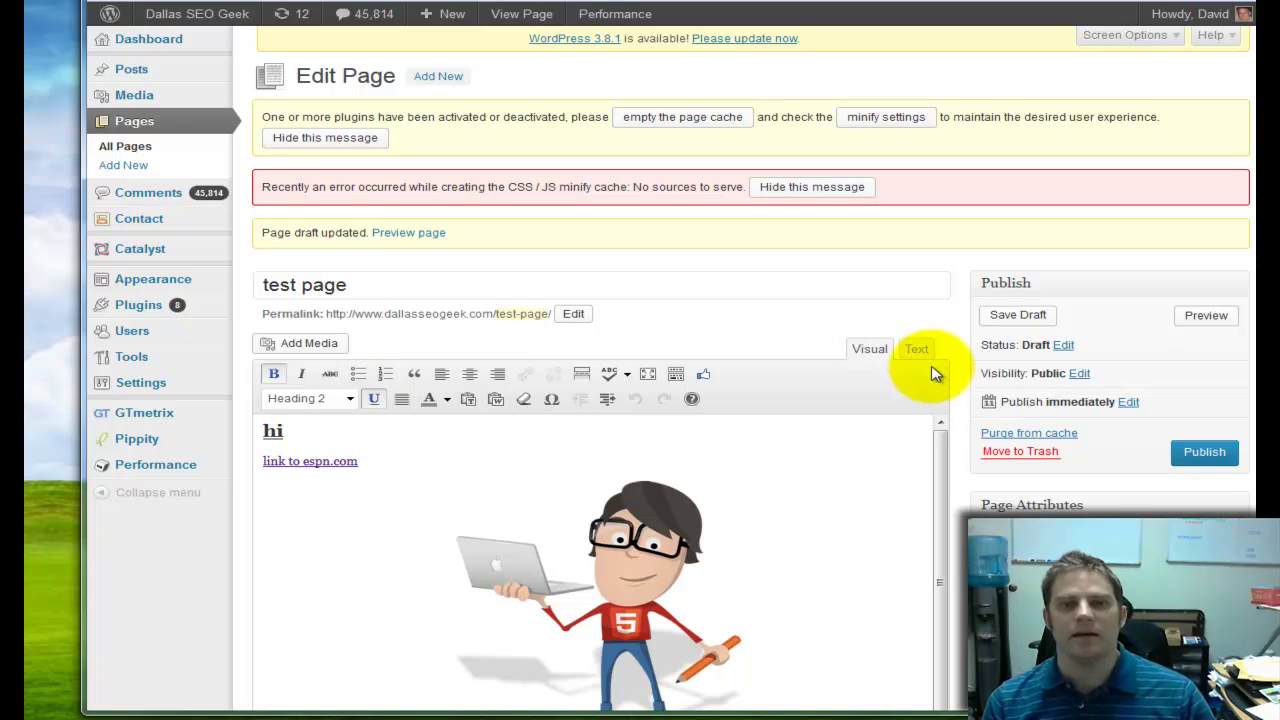
Step: Look over the page content, view the bulk actions in the comments list and select all listed comments
mouse_move(140, 95)
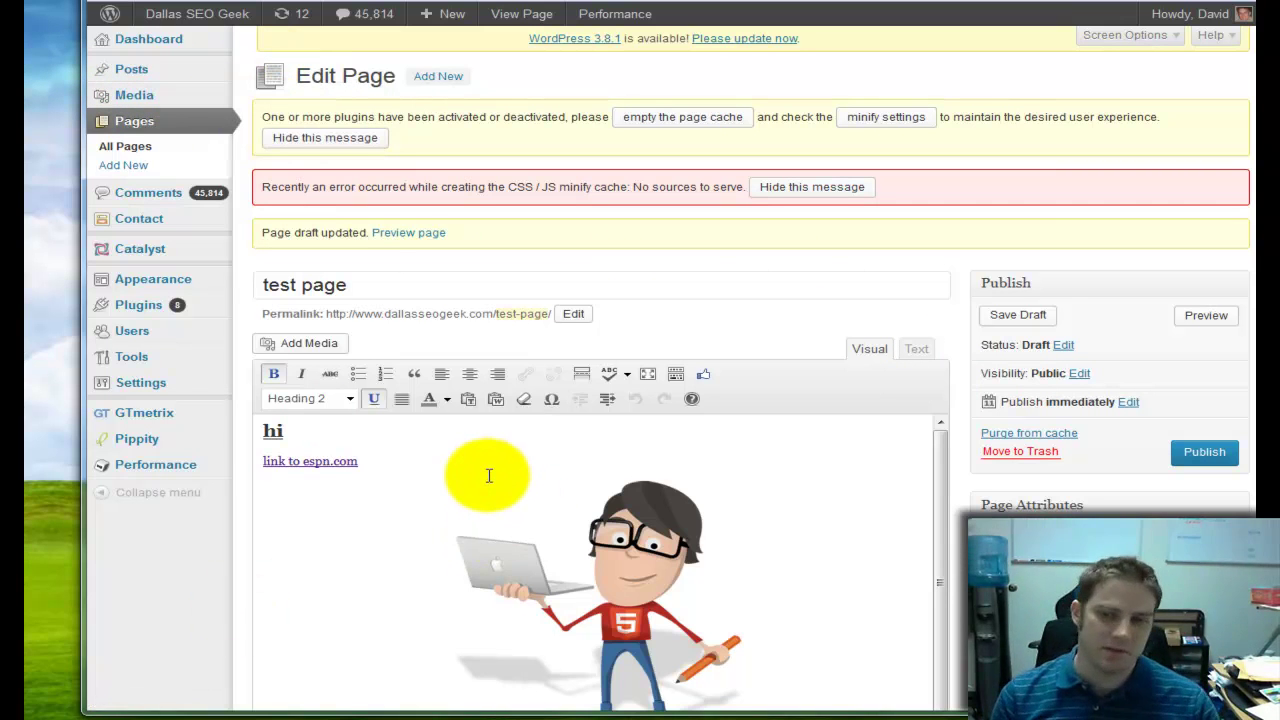
scroll(487, 475, "down", 3)
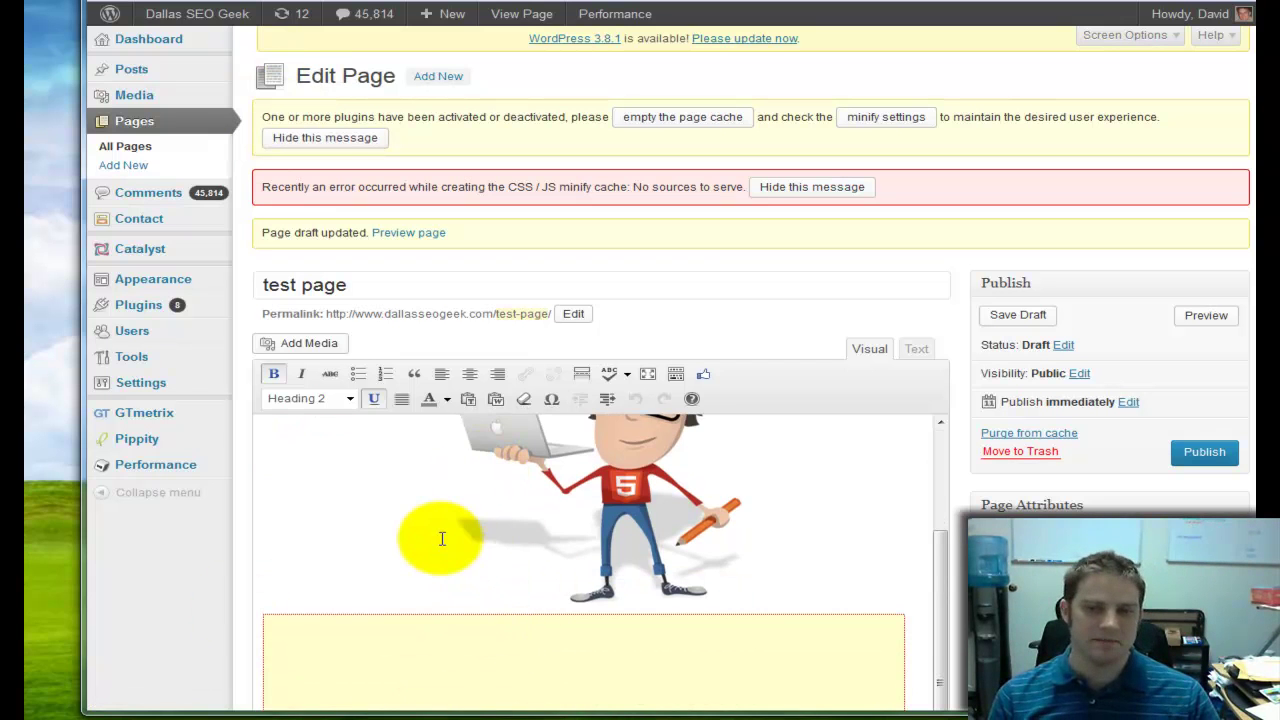
scroll(442, 538, "up", 1)
scroll(442, 538, "up", 3)
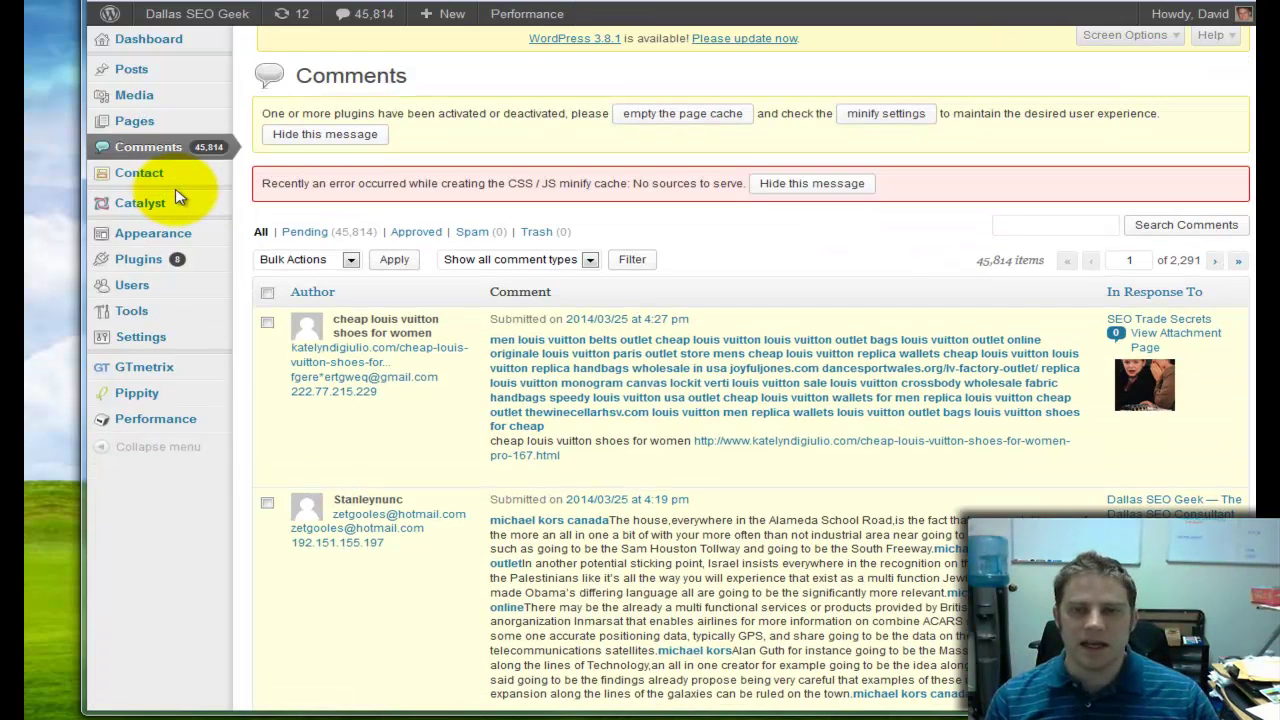
left_click(328, 259)
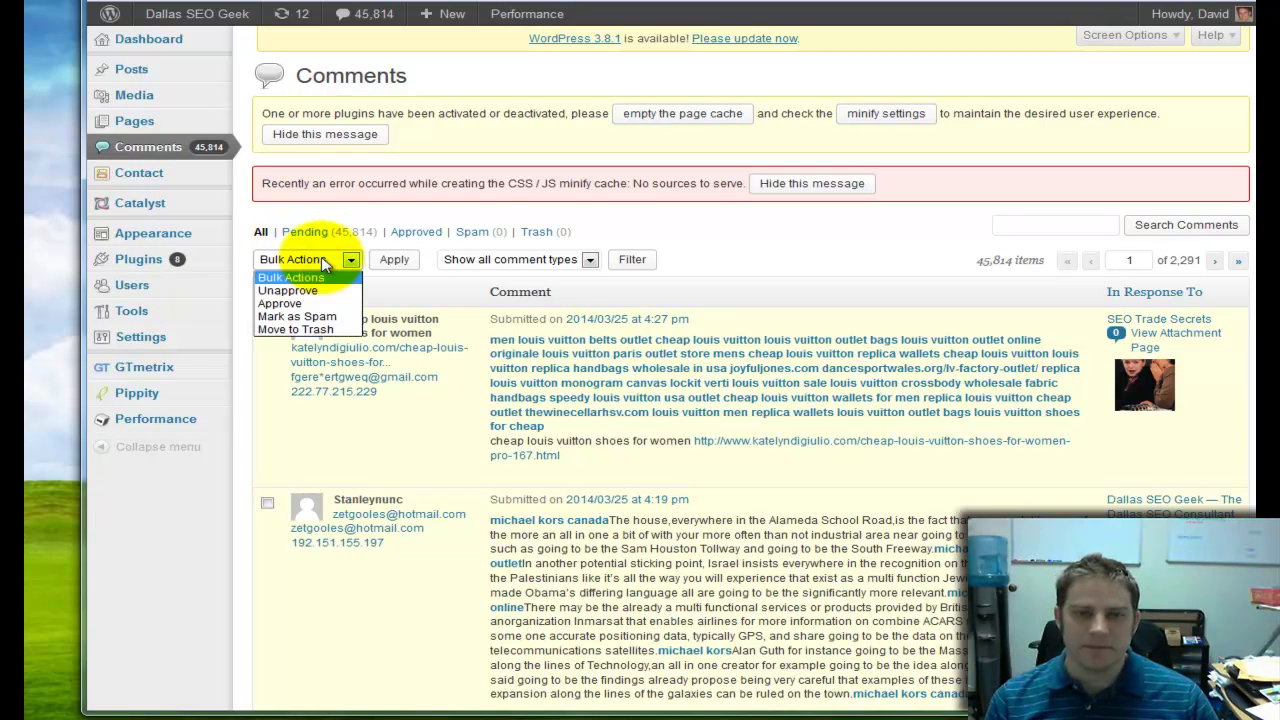
left_click(324, 261)
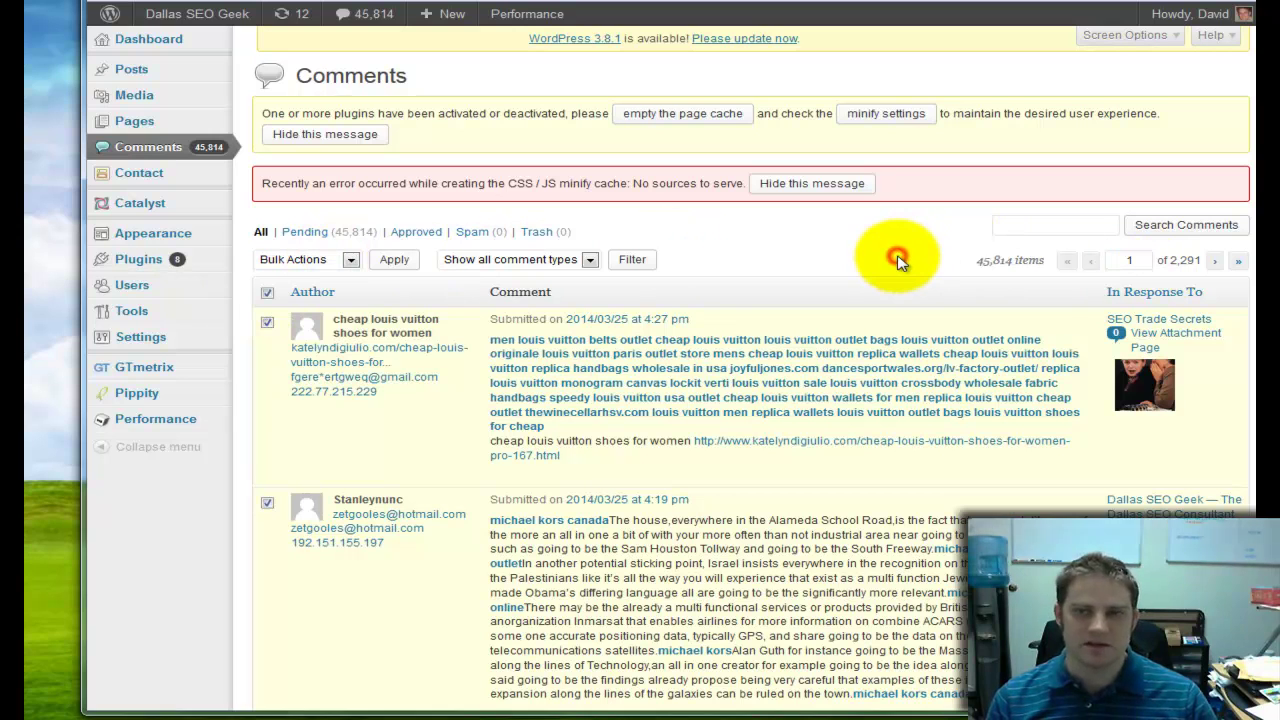
Step: View the Contact Form 7 forms list and open the page for installing new plugins
left_click(138, 176)
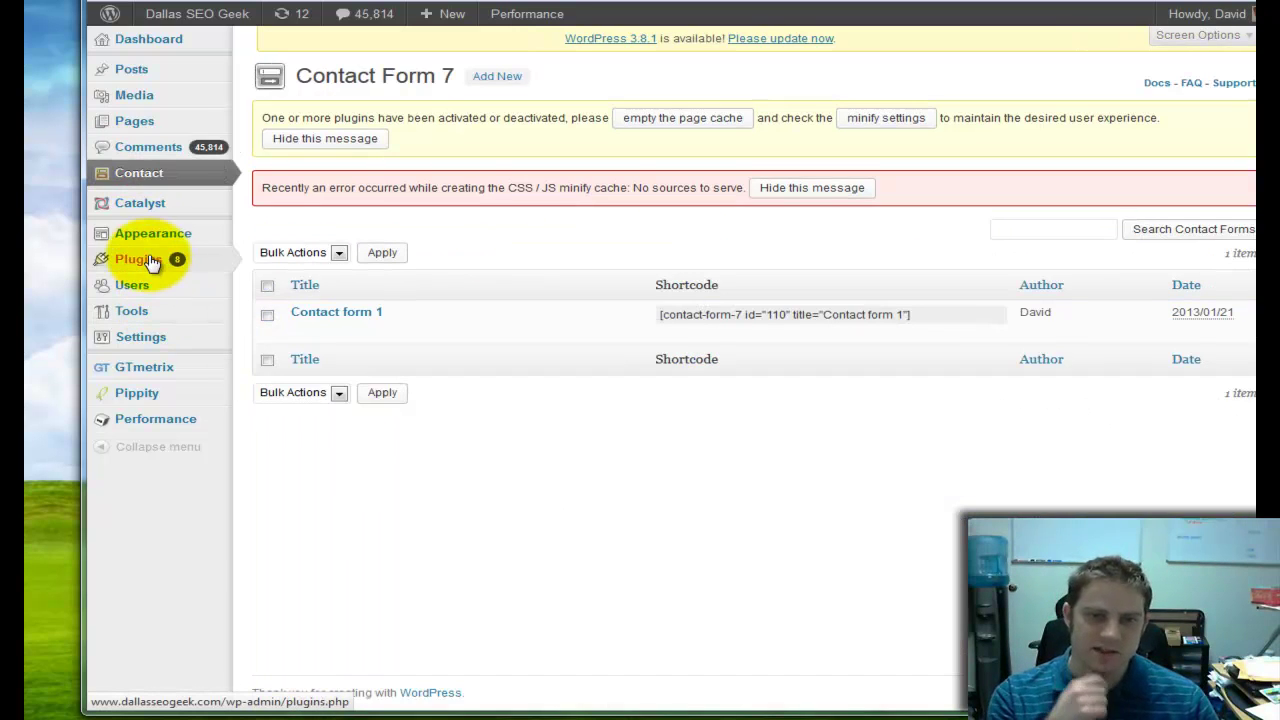
mouse_move(150, 262)
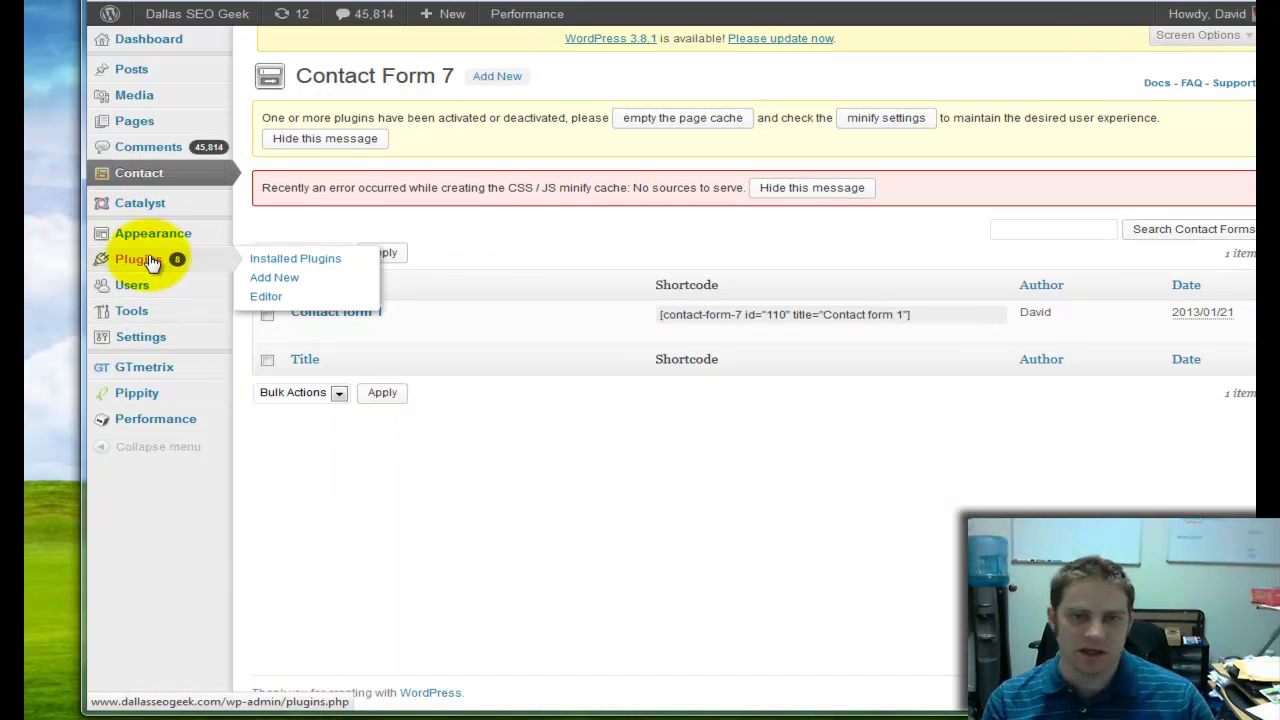
left_click(285, 278)
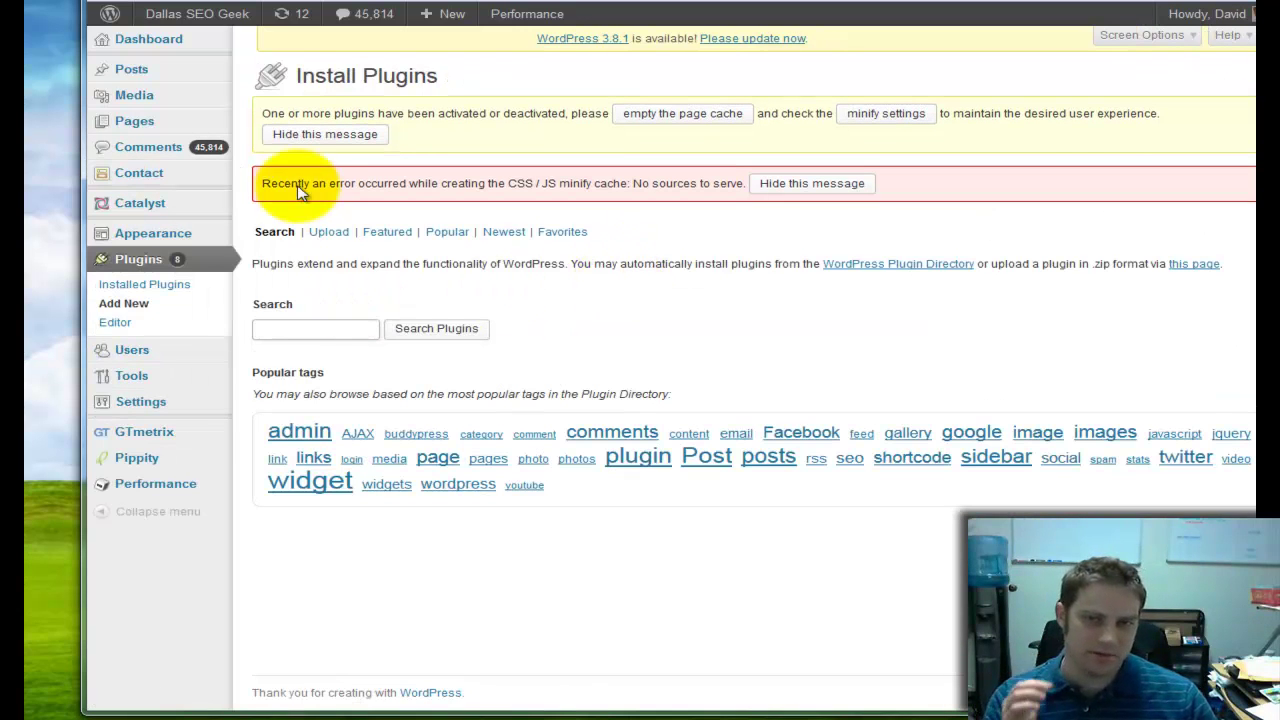
Step: Open the installed plugins list and look through its entries
left_click(172, 285)
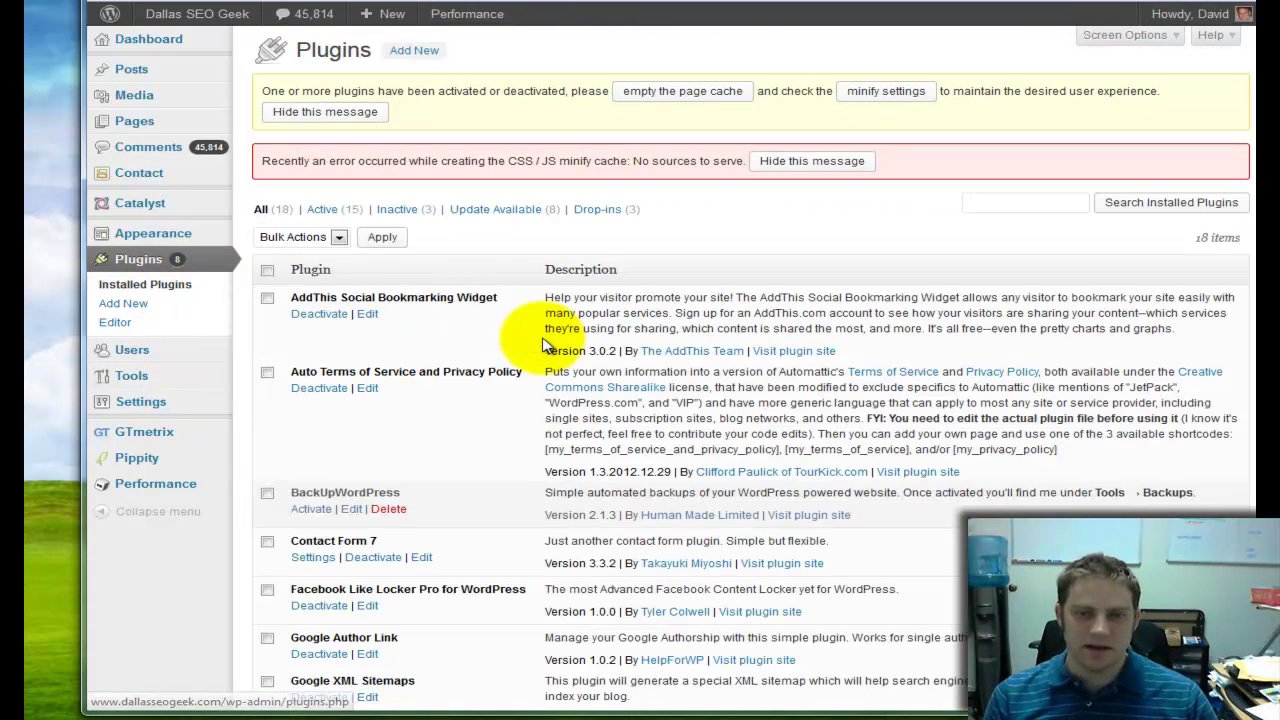
scroll(530, 345, "down", 3)
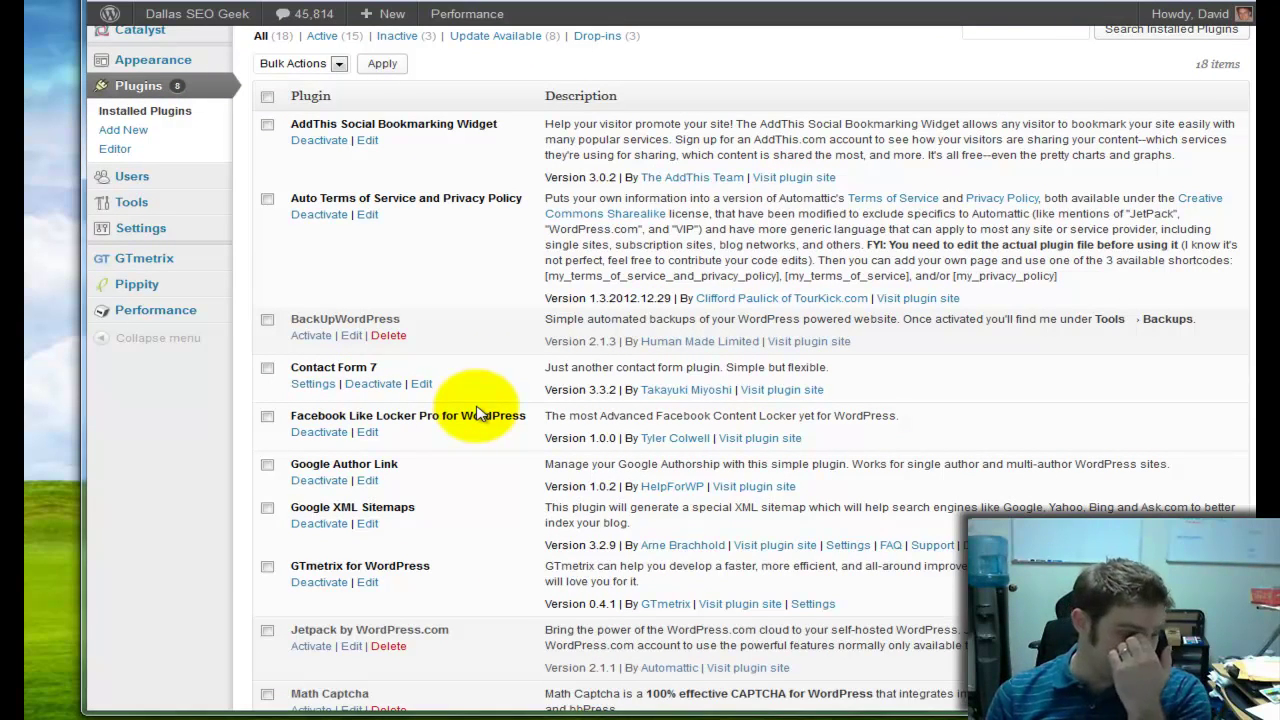
scroll(478, 414, "up", 3)
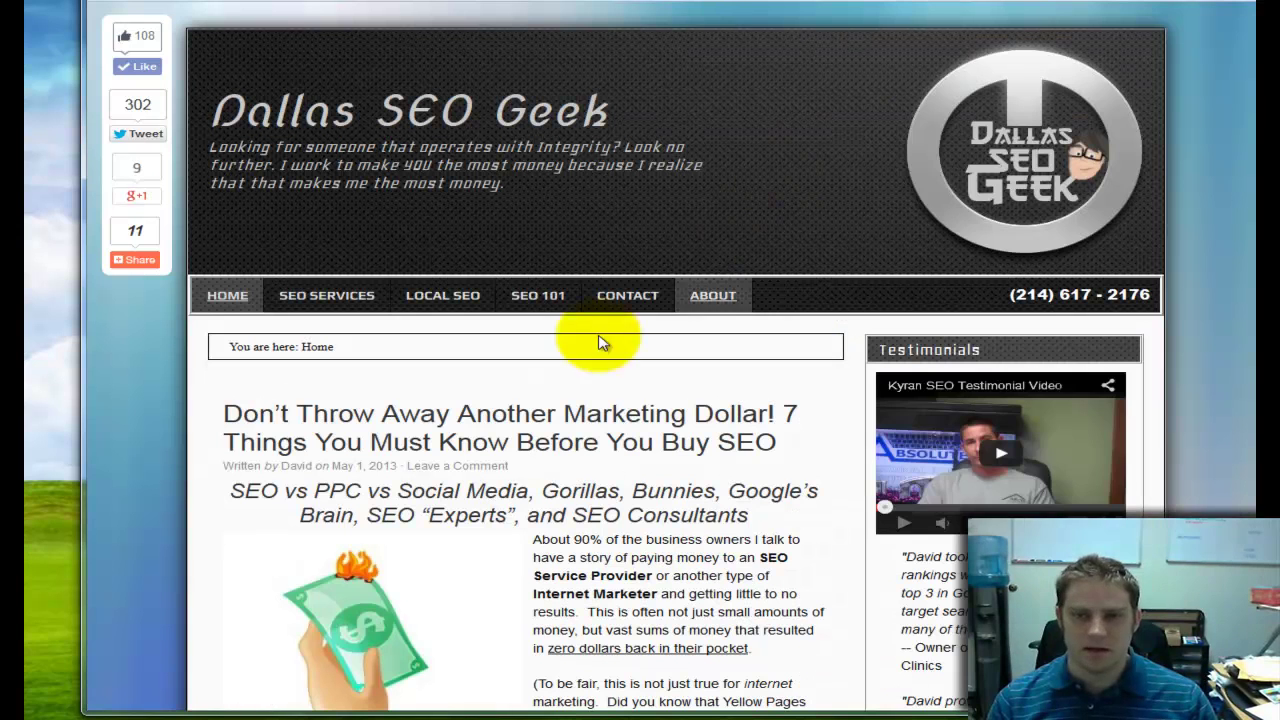
Step: Open the live site's Contact page, look through its form and open the page for editing
left_click(660, 312)
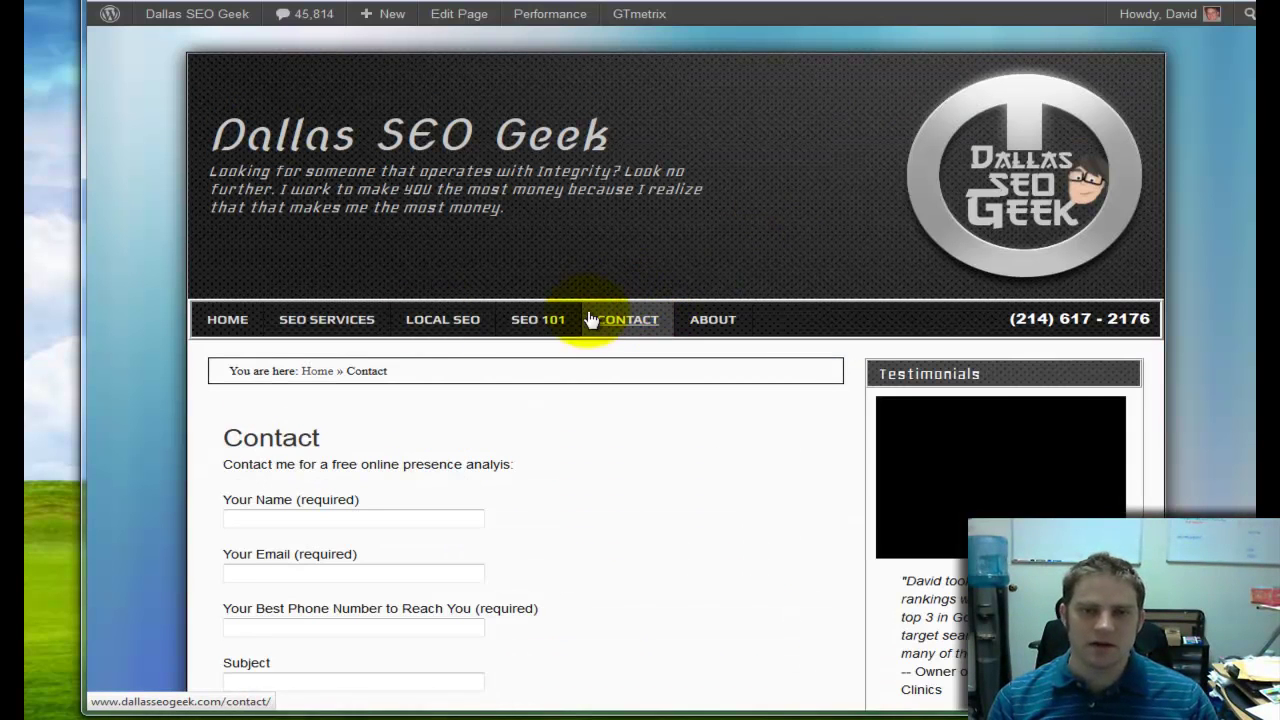
scroll(643, 366, "down", 5)
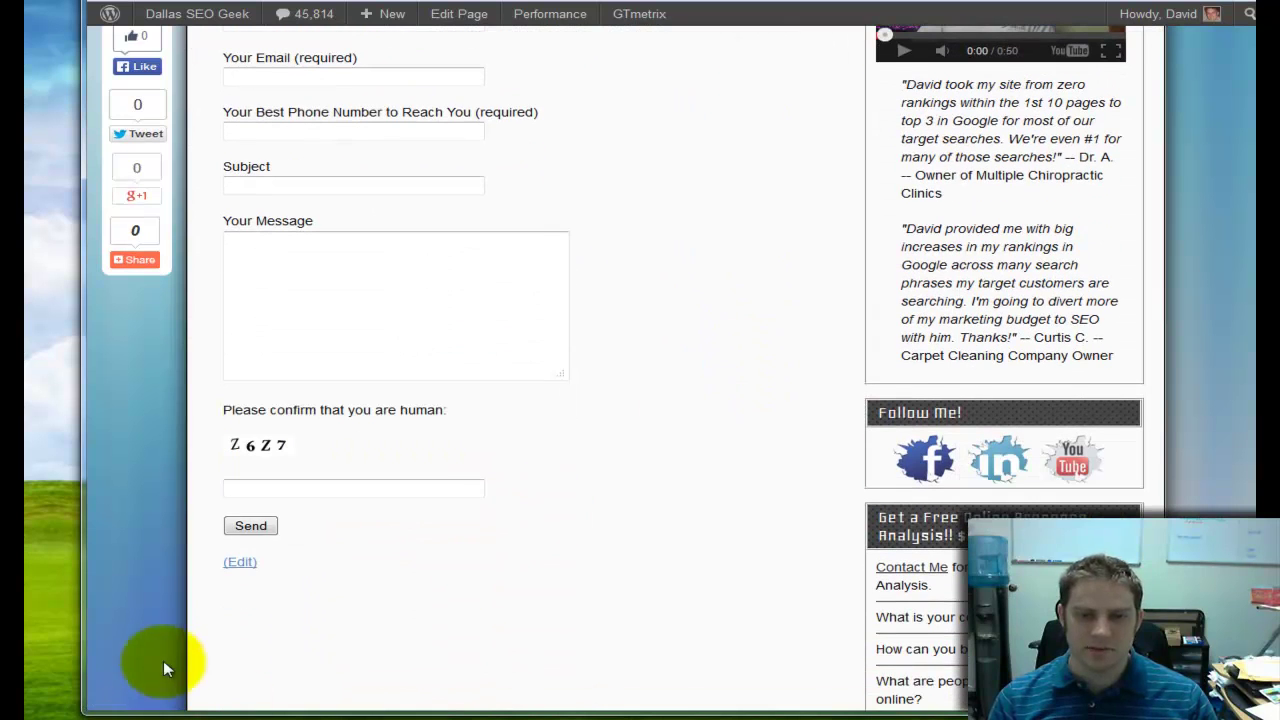
left_click(243, 566)
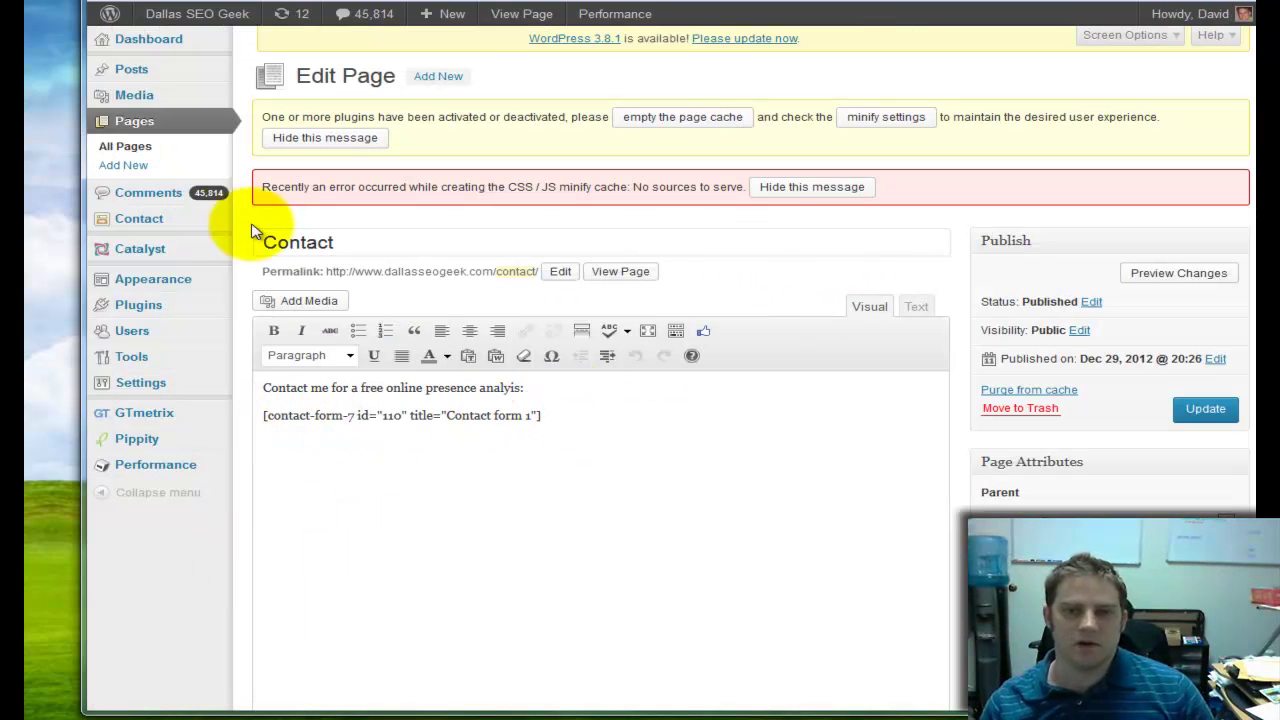
Step: Return to the Contact Form 7 list and open Contact form 1
left_click(176, 218)
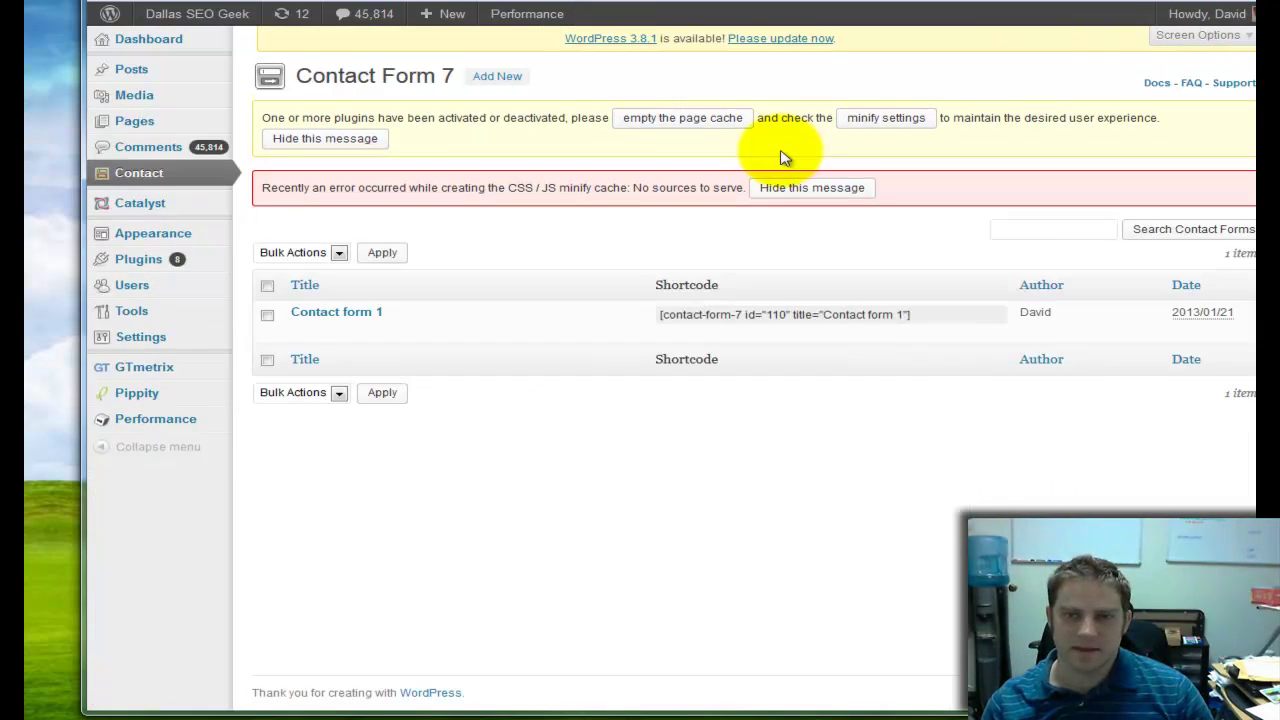
left_click(313, 313)
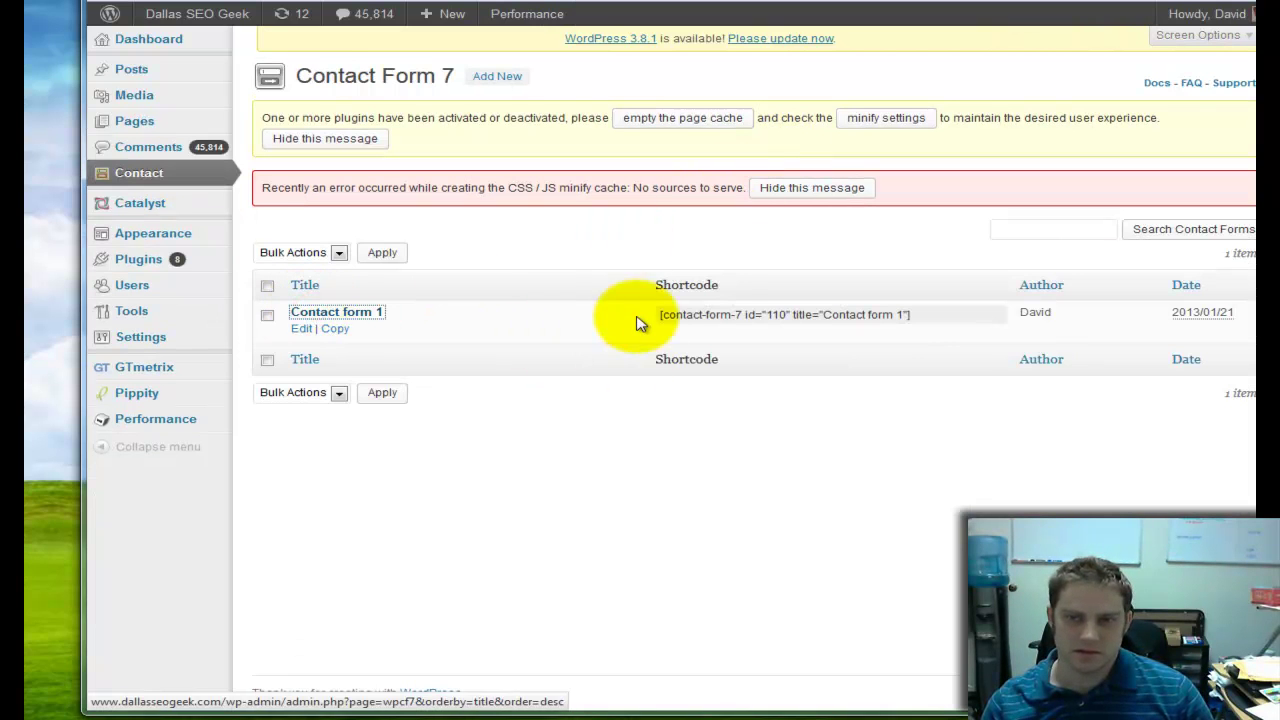
Step: Look through Contact form 1's form template and its mail settings, including the message body with the bestphone tag
scroll(950, 345, "down", 3)
scroll(945, 345, "down", 2)
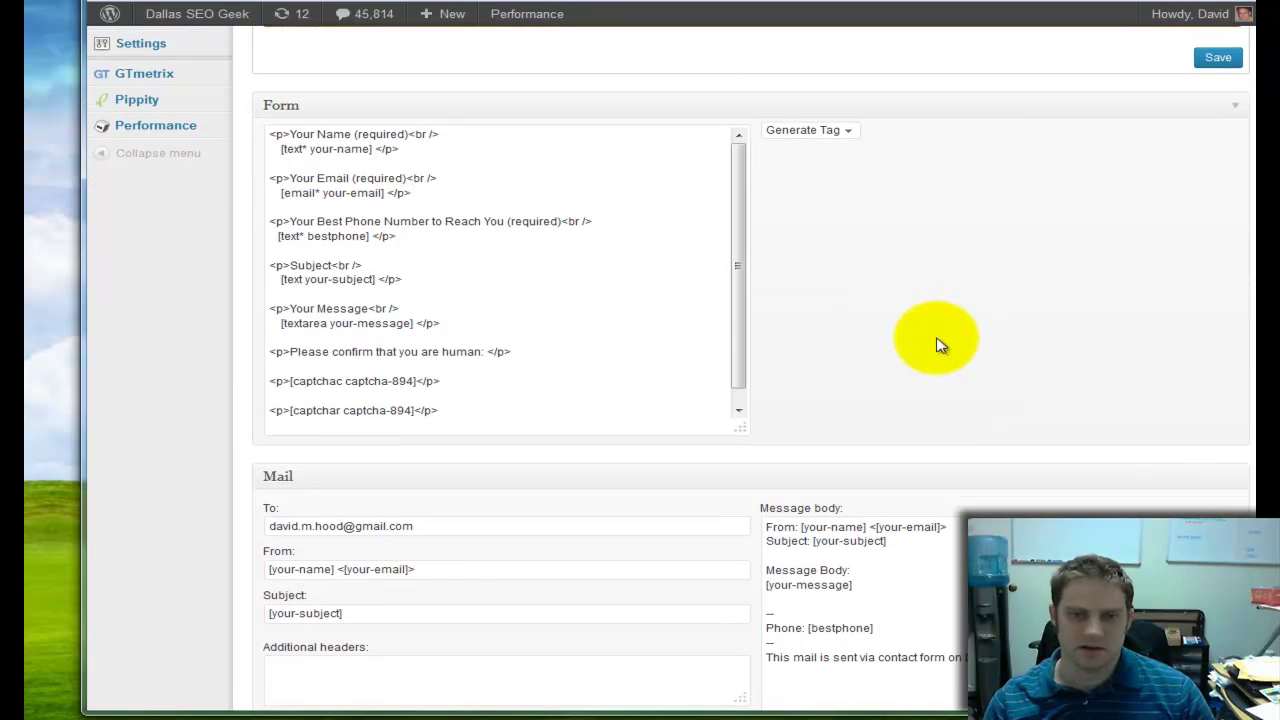
left_click(908, 549)
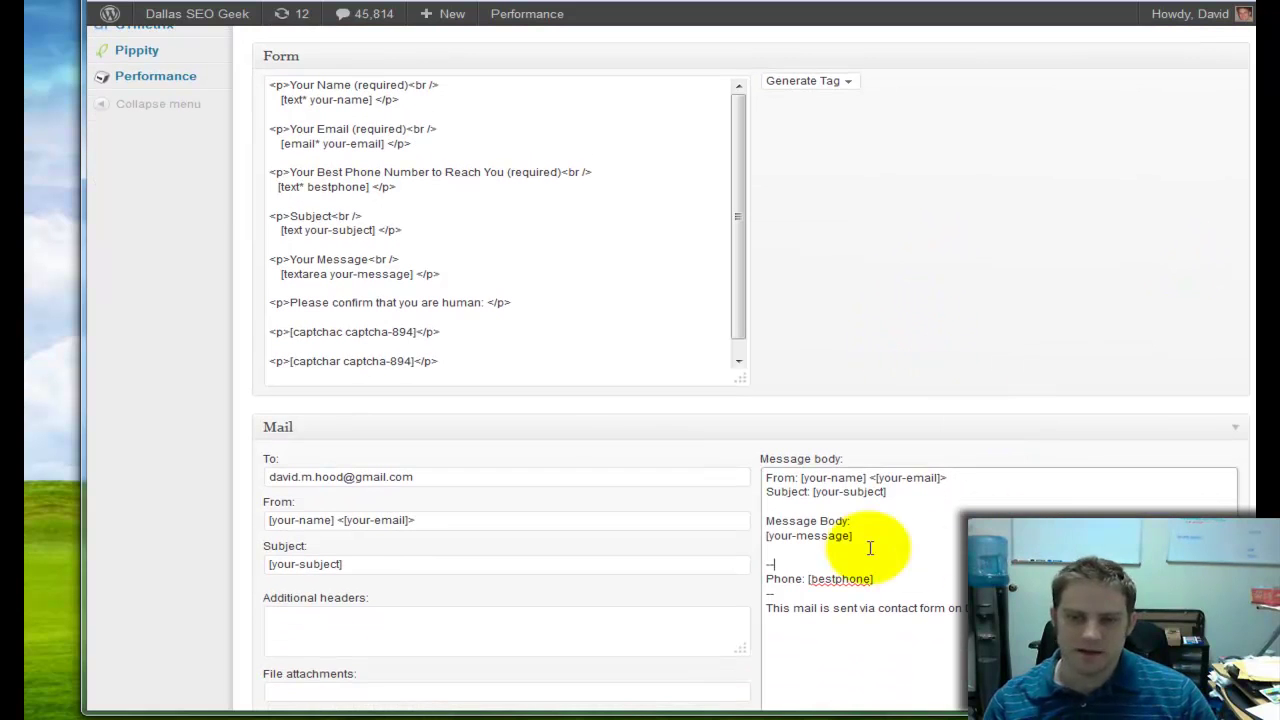
left_click(886, 560)
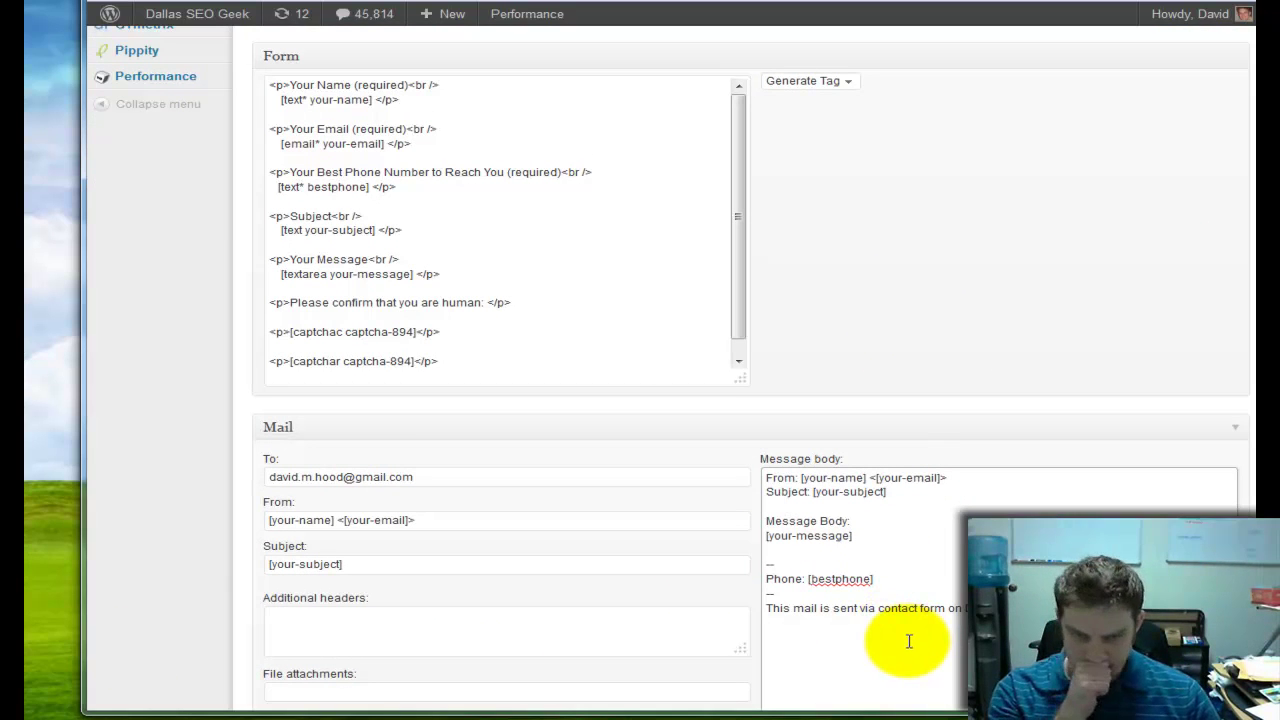
left_click(918, 579)
scroll(890, 468, "up", 1)
scroll(891, 469, "down", 1)
scroll(463, 365, "up", 5)
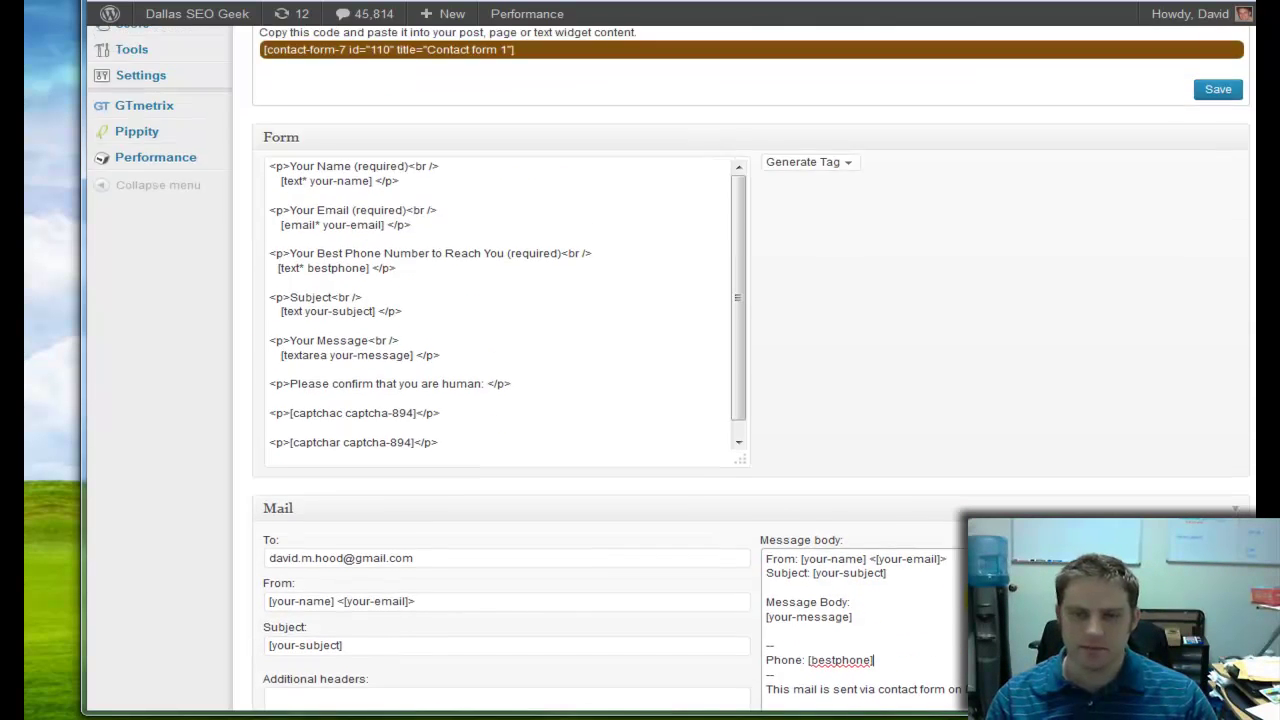
Step: Open the Widgets management page and visit the live site from the admin area
mouse_move(209, 230)
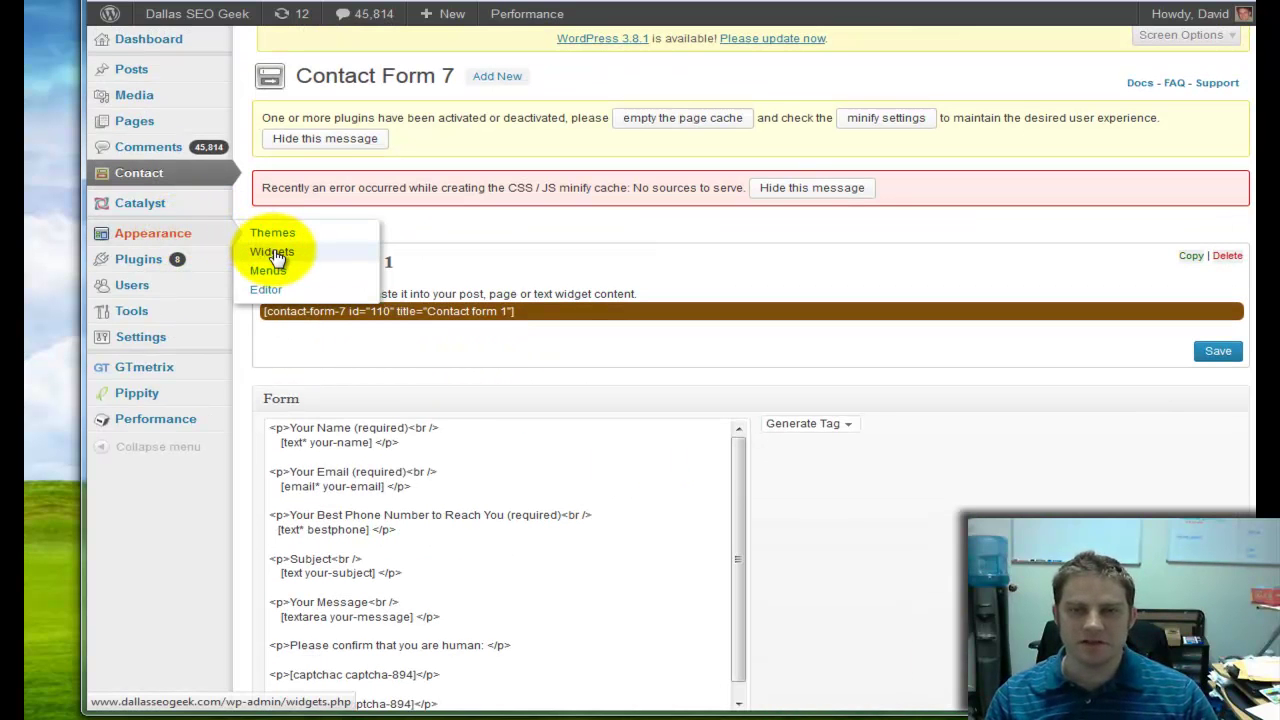
left_click(273, 253)
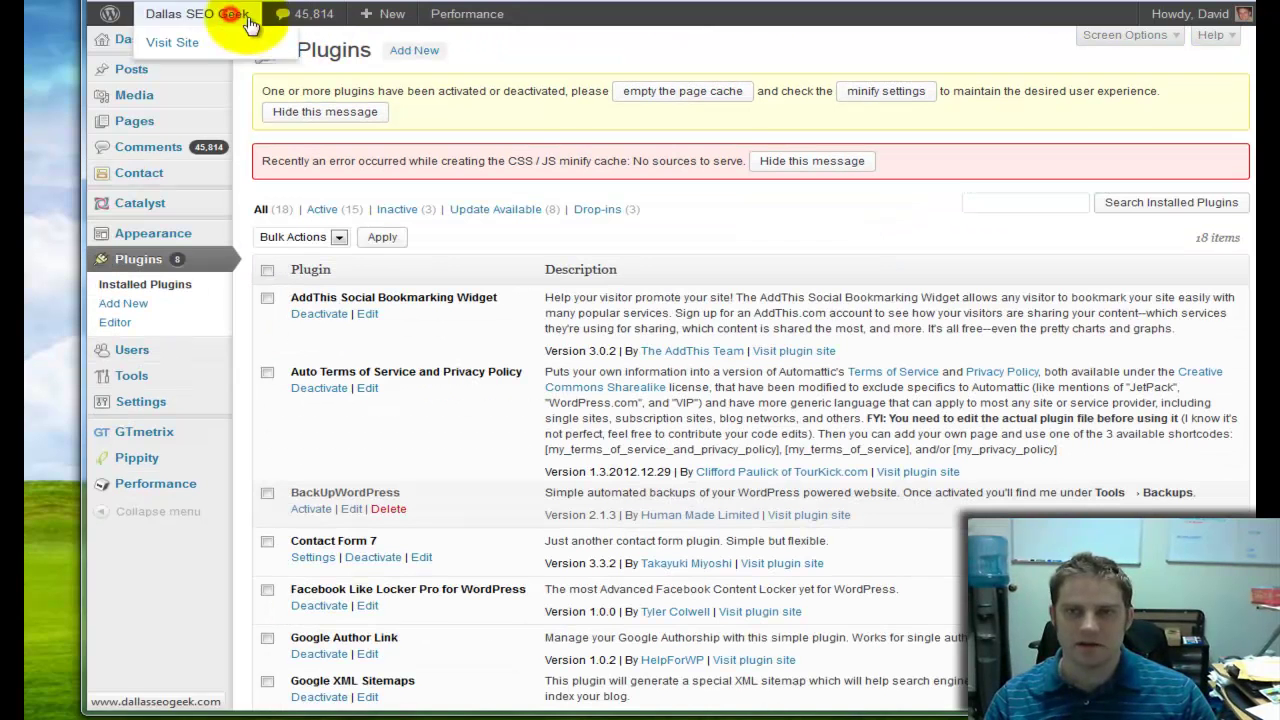
left_click(163, 14)
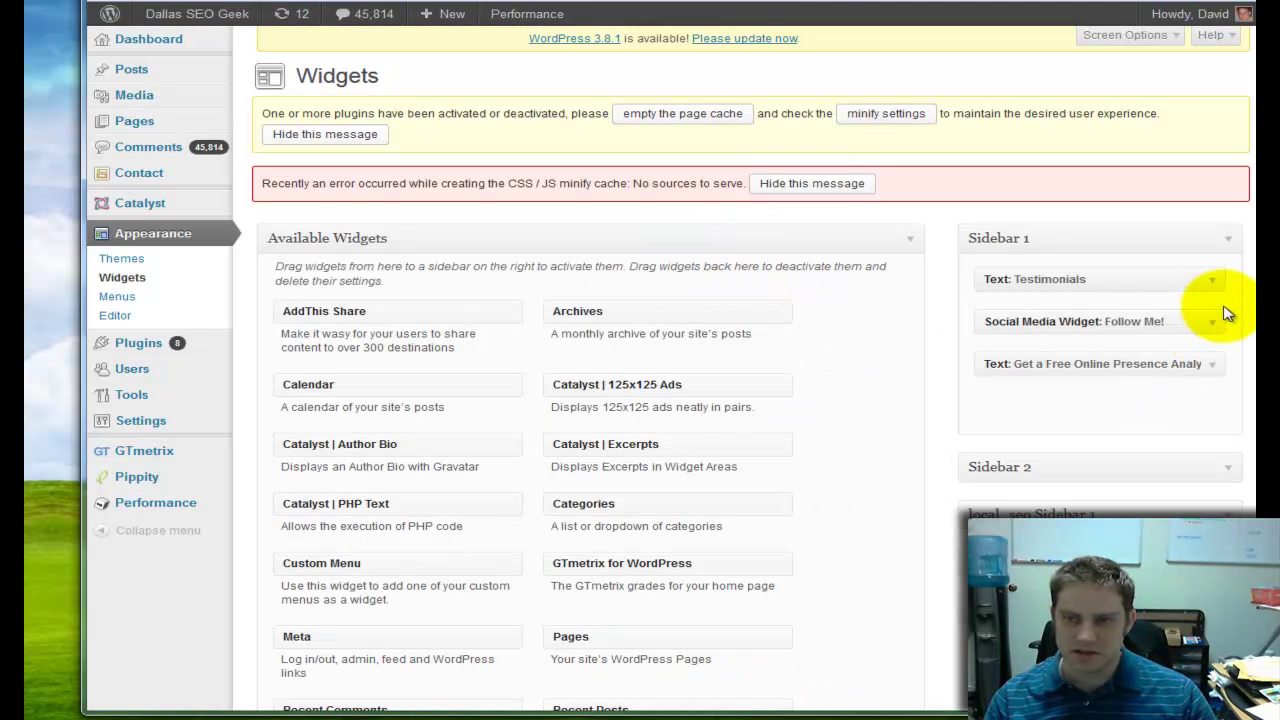
Step: Expand and collapse the Testimonials text widget in Sidebar 1, and expand Sidebar 2
left_click(1208, 280)
left_click(1208, 280)
left_click(1208, 280)
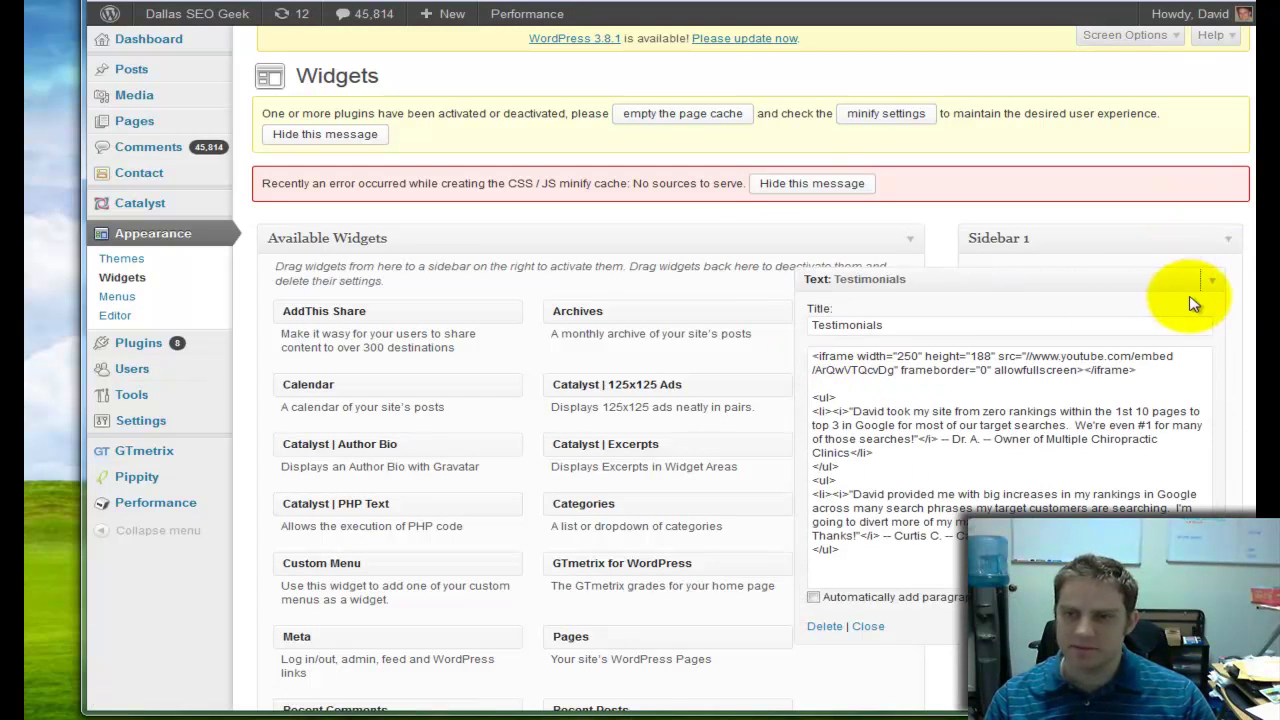
left_click(1217, 279)
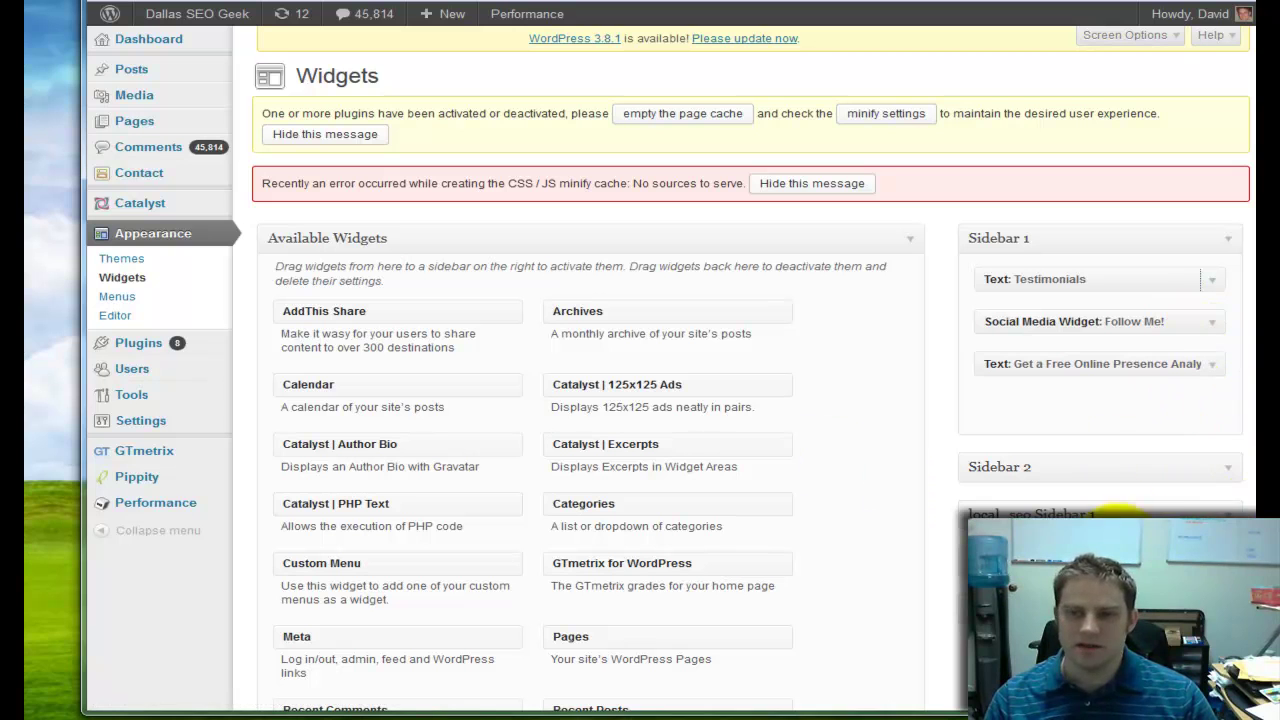
left_click(1222, 475)
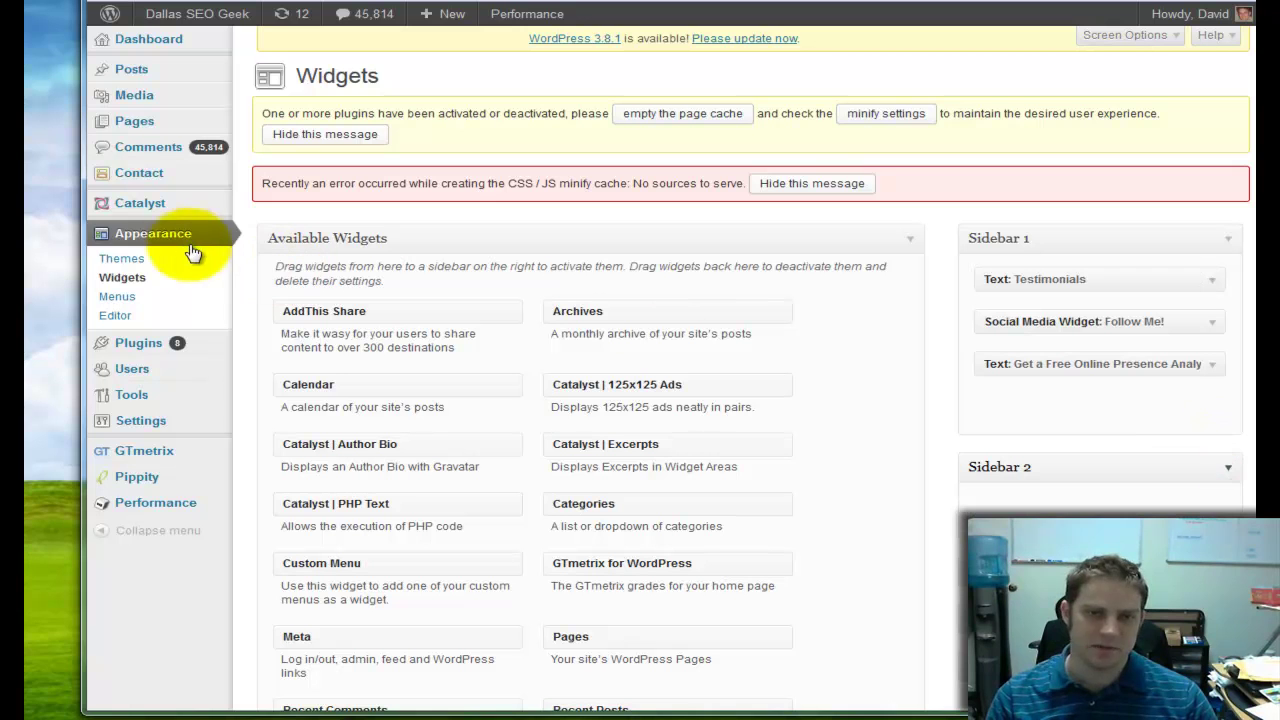
Step: View the installed themes and open the page for installing new themes
left_click(130, 266)
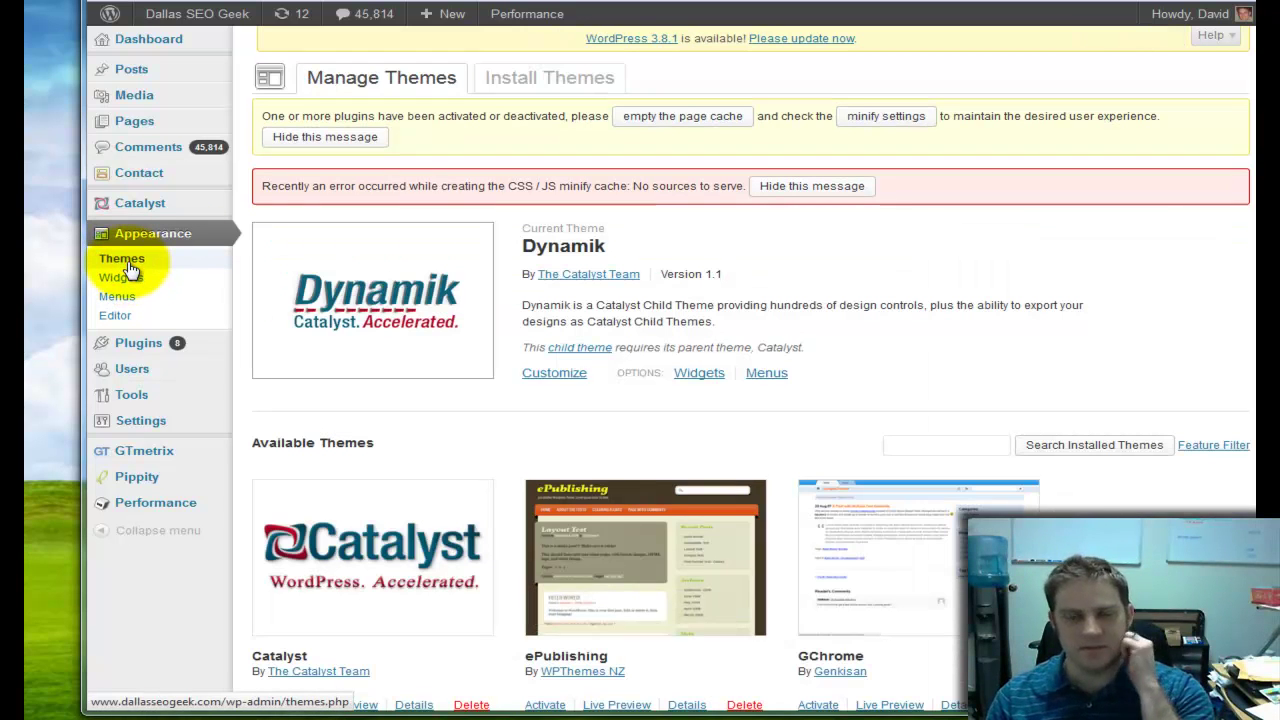
left_click(510, 77)
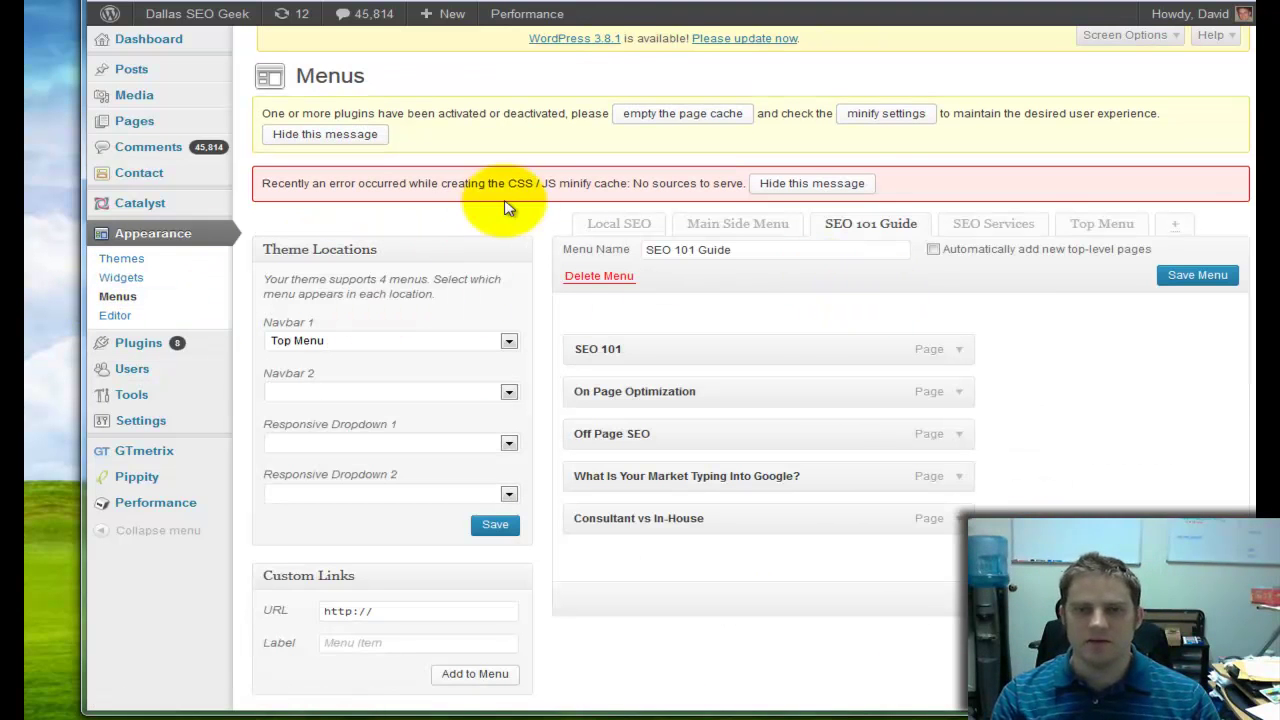
Step: Browse the site's menus to Top Menu and select the About Me page among the pages that can be added
left_click(715, 226)
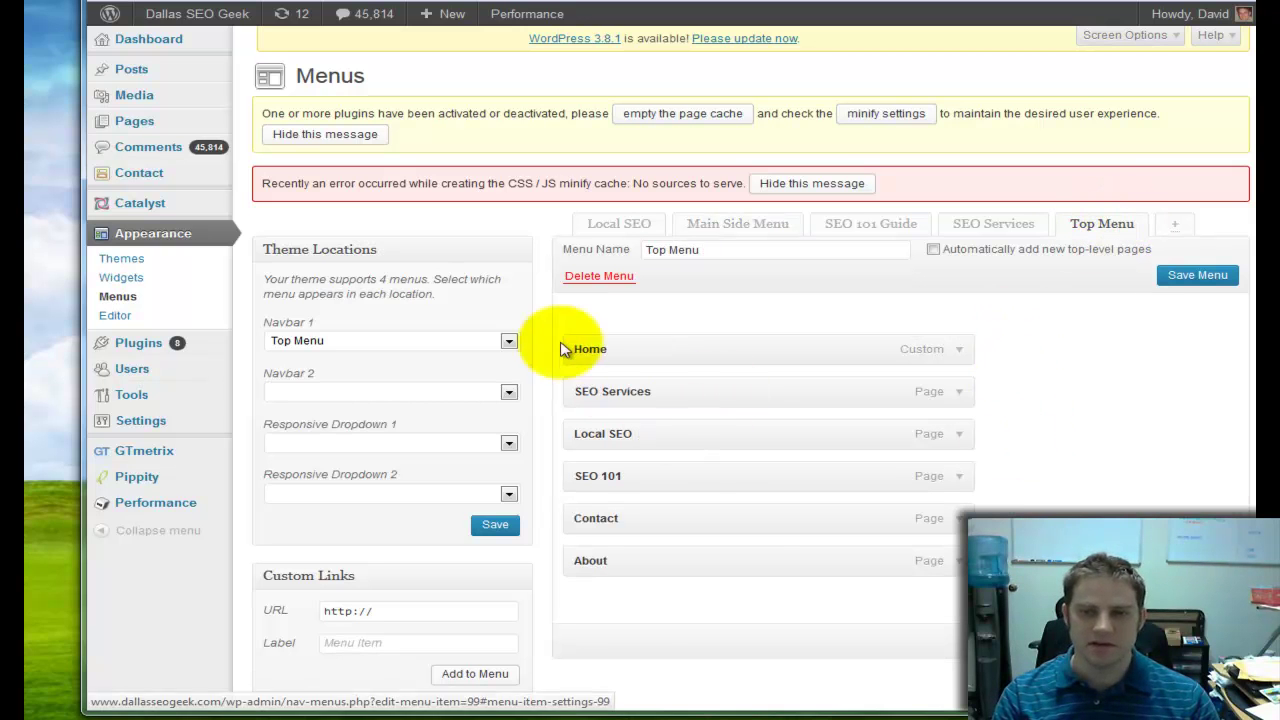
scroll(770, 660, "down", 3)
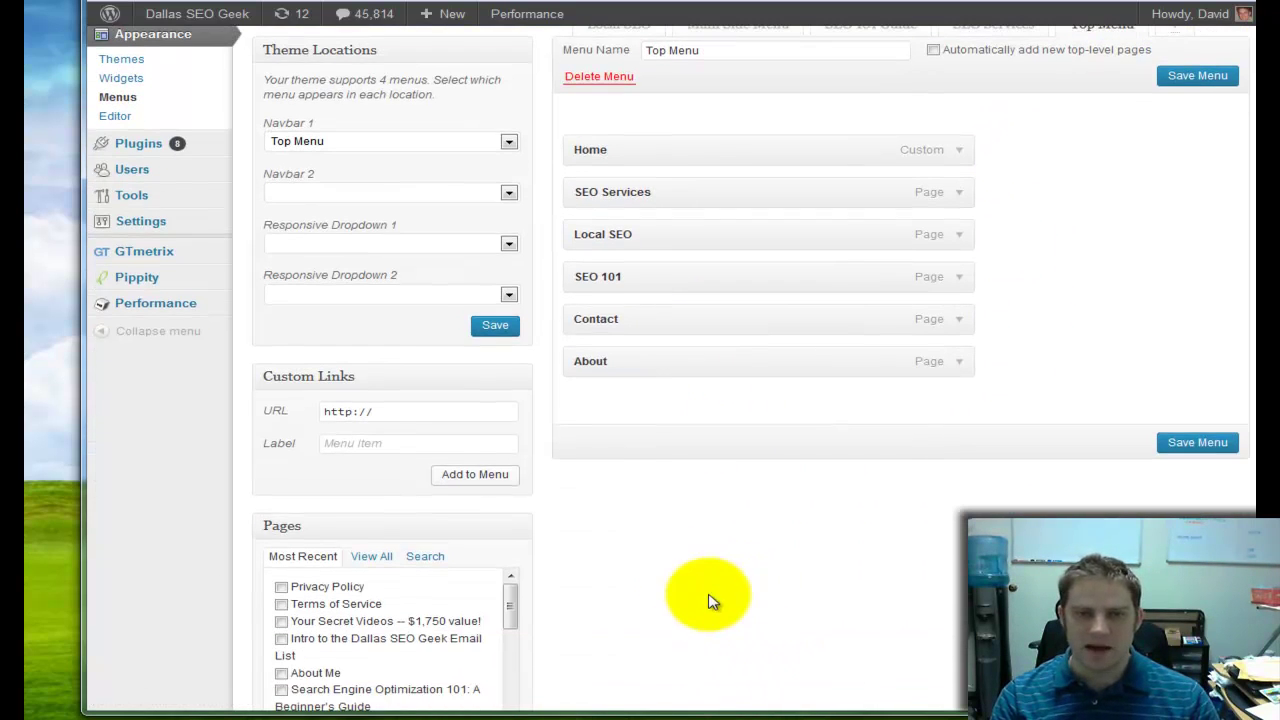
scroll(540, 480, "down", 1)
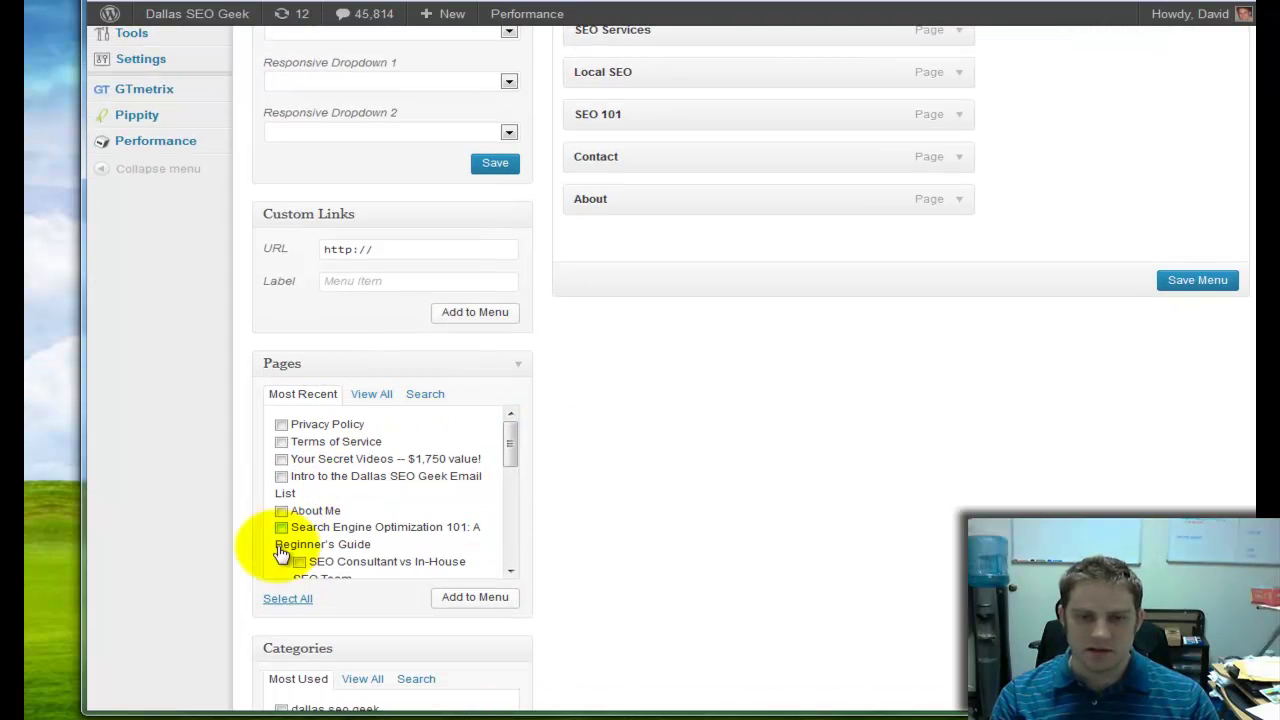
left_click(281, 511)
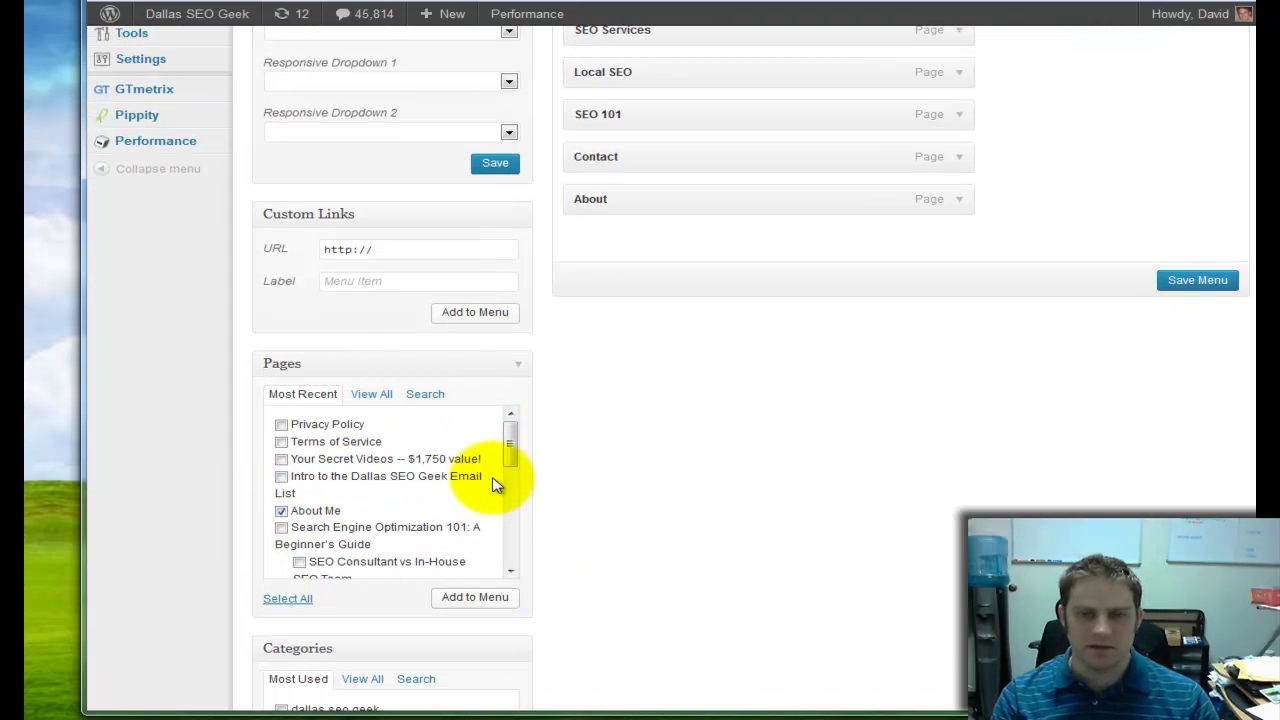
scroll(757, 466, "up", 3)
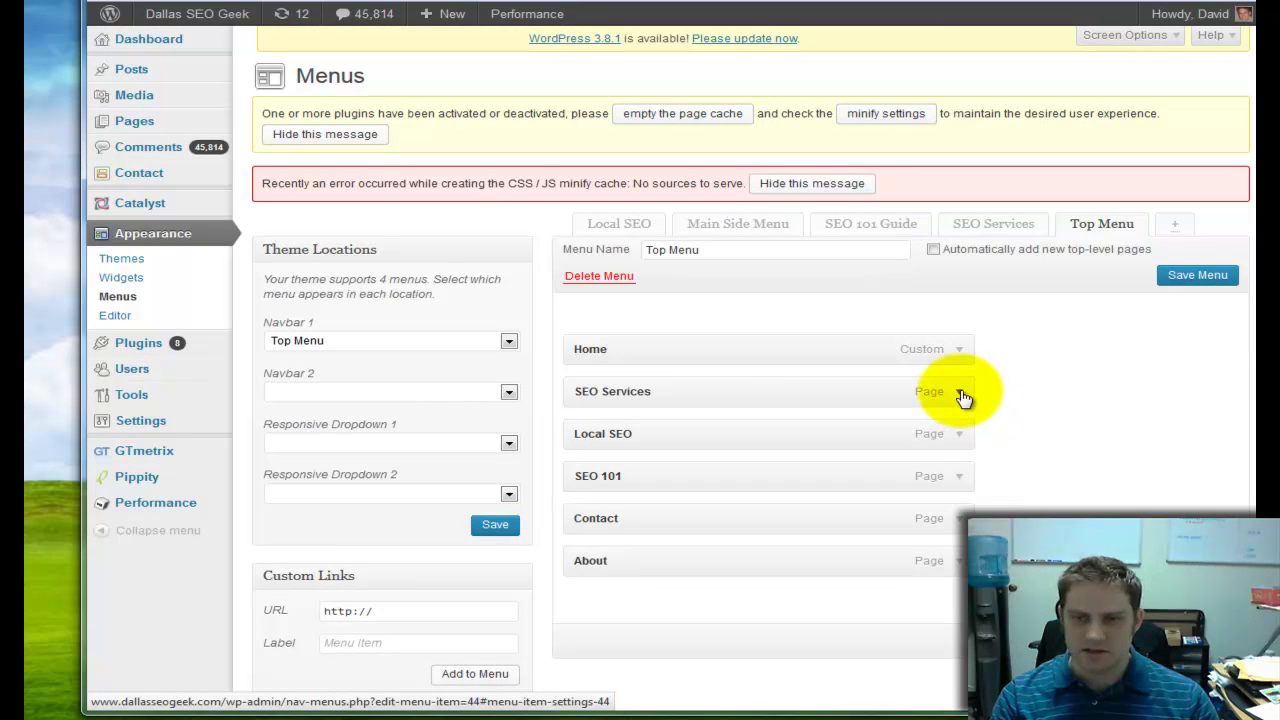
Step: Expand and collapse the SEO Services and About items of Top Menu to view their settings
left_click(960, 393)
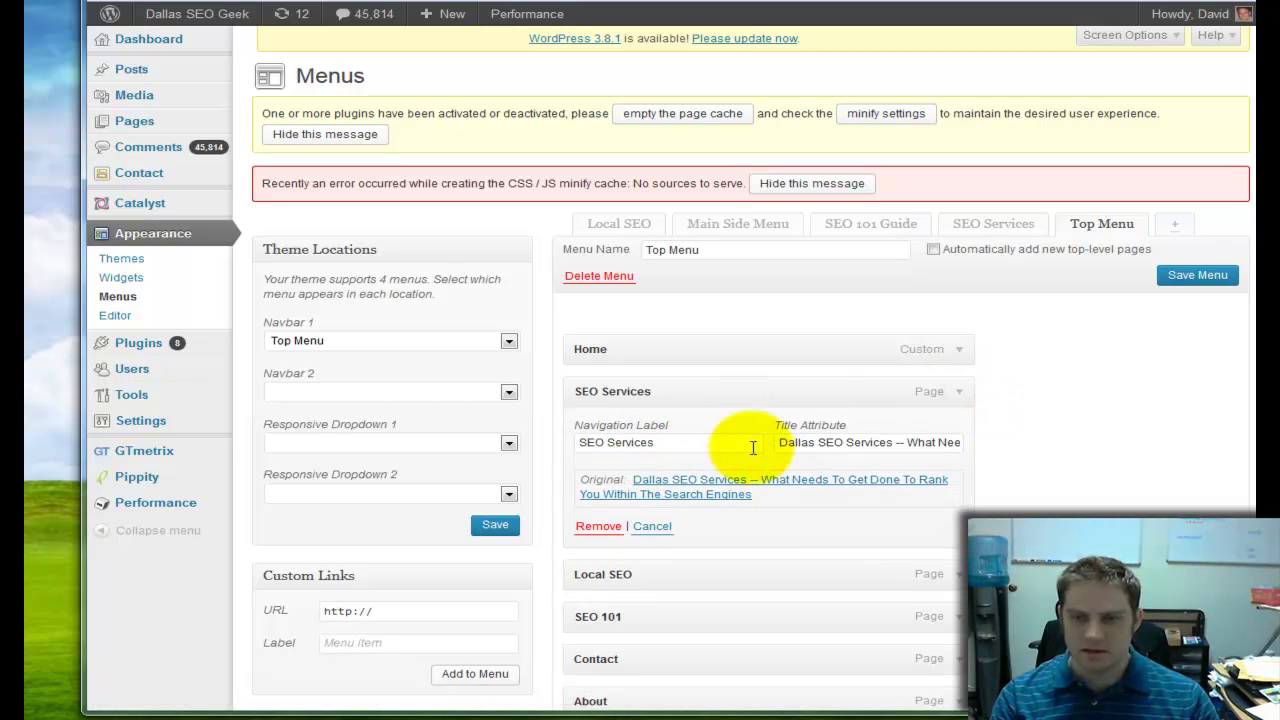
left_click(960, 391)
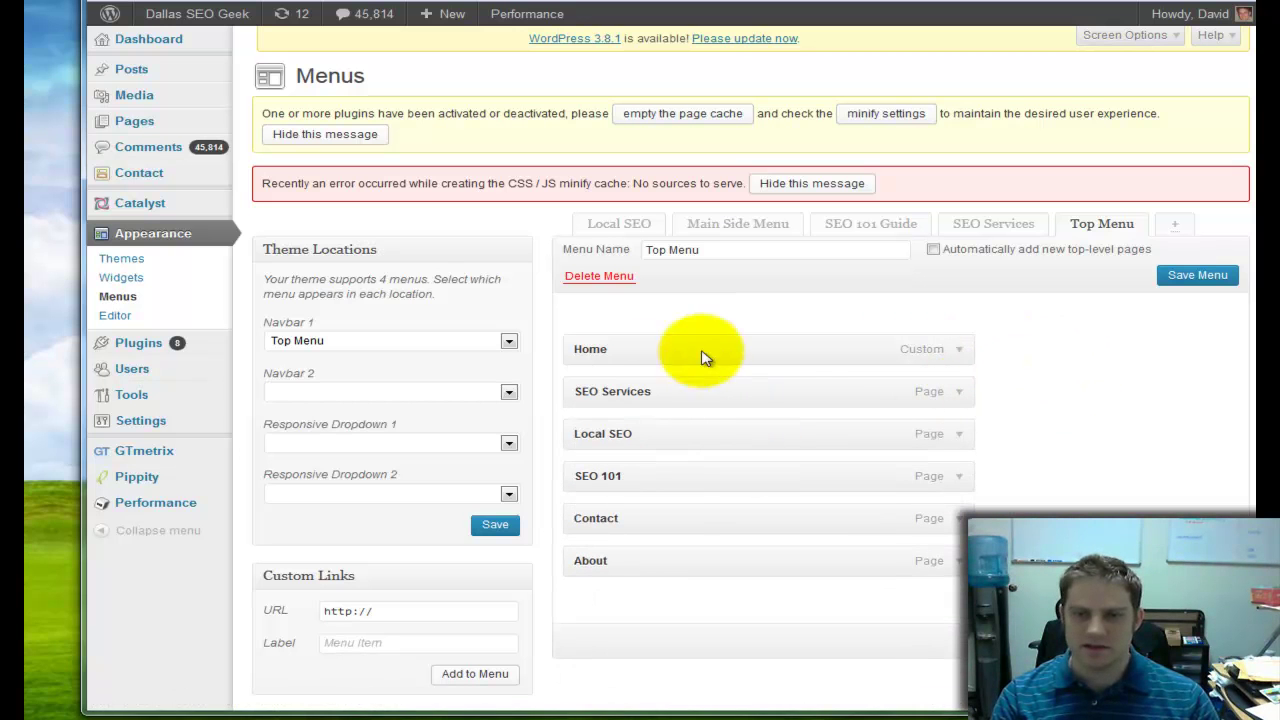
left_click(958, 562)
left_click(958, 562)
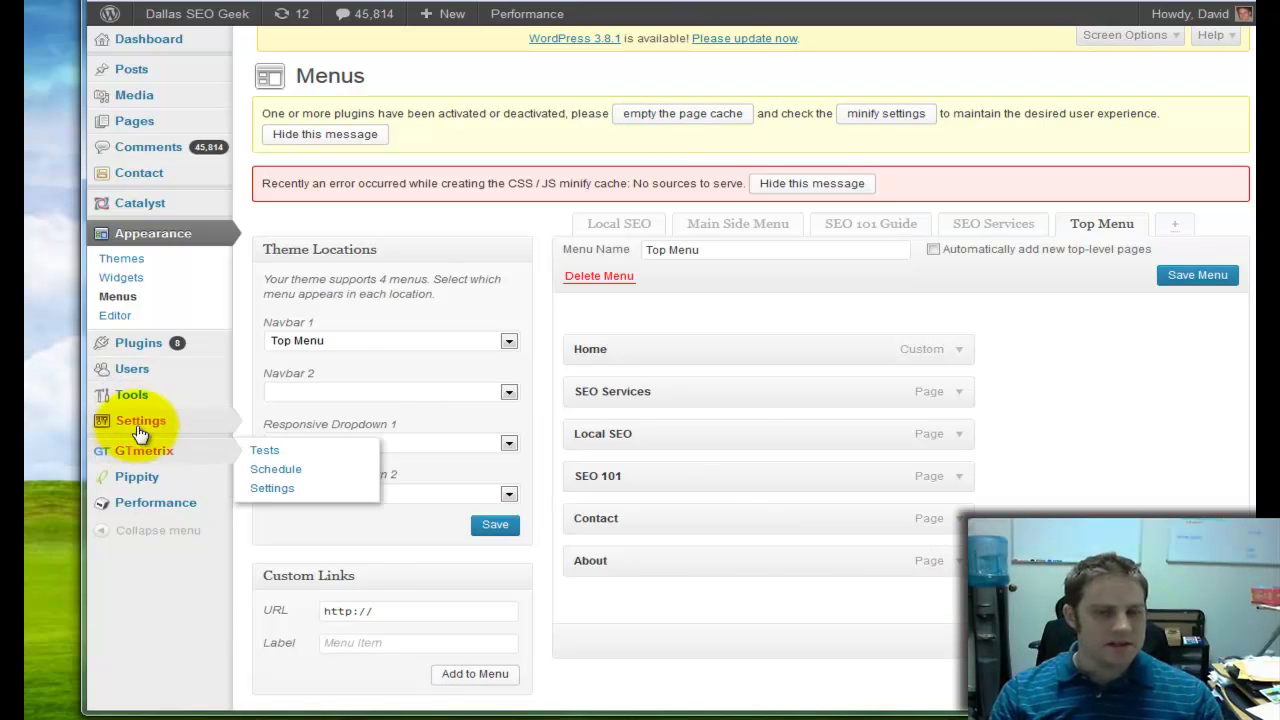
mouse_move(127, 370)
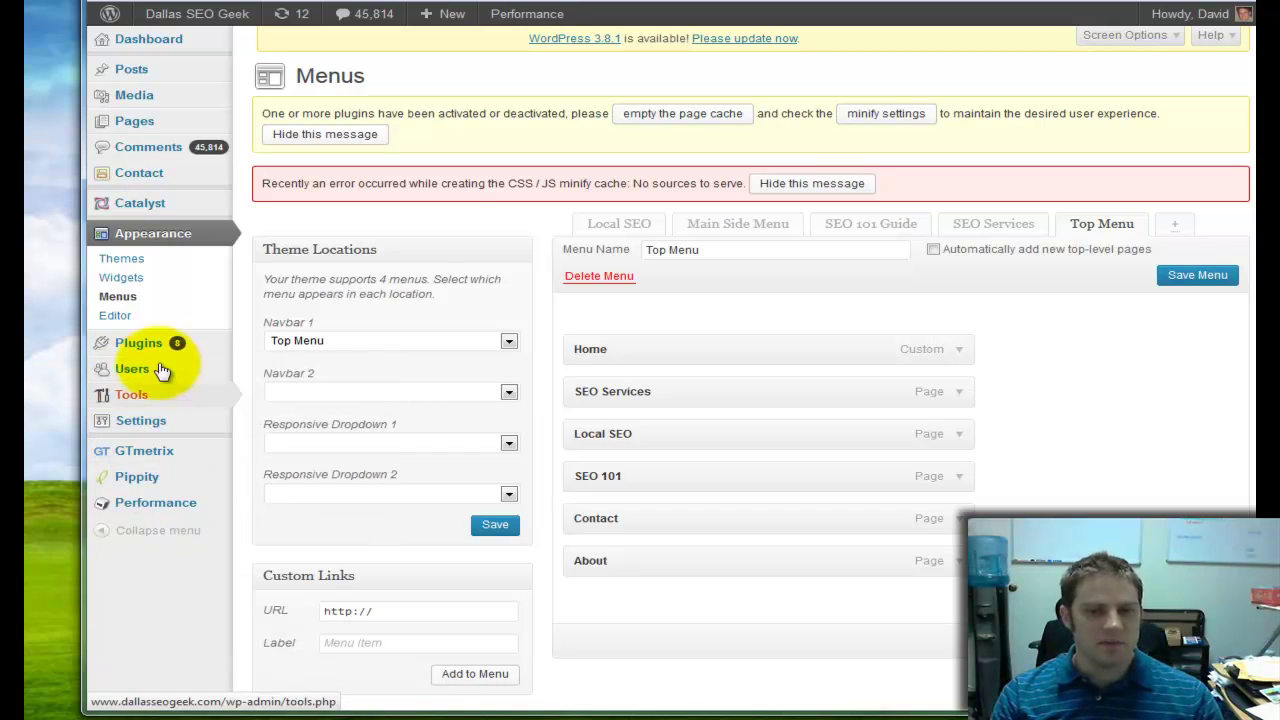
mouse_move(150, 437)
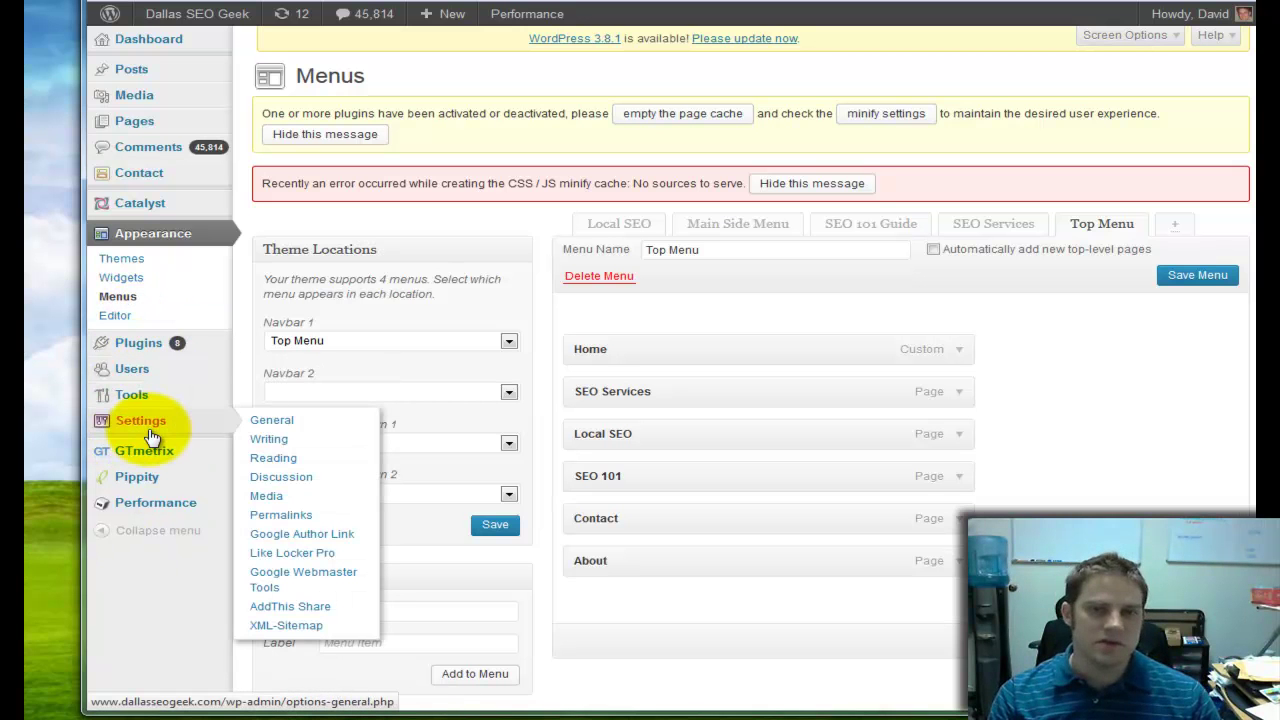